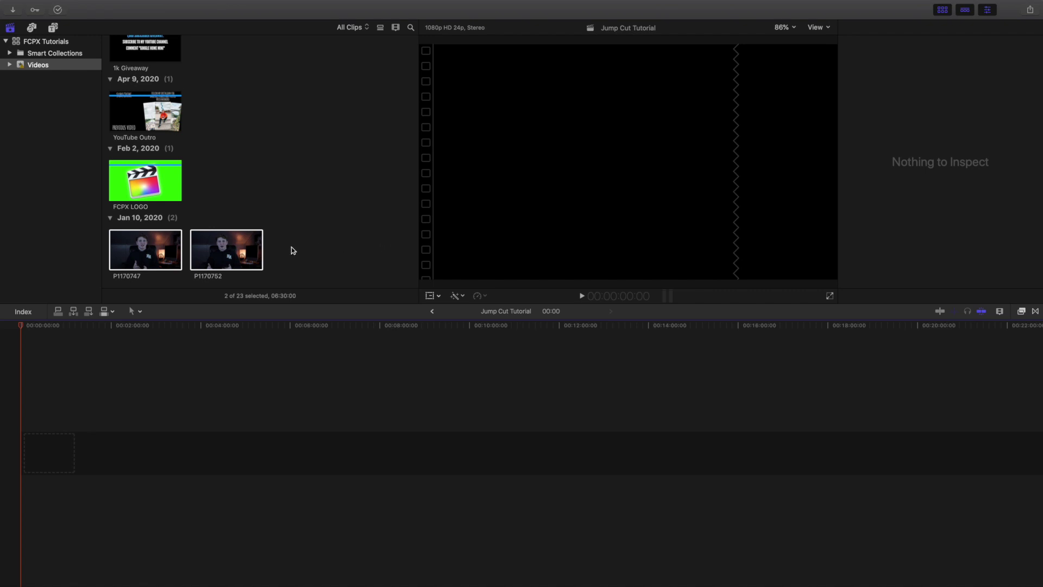
# Select clip P1170747 in the event browser and preview another moment of it.
pyautogui.click(160, 249)
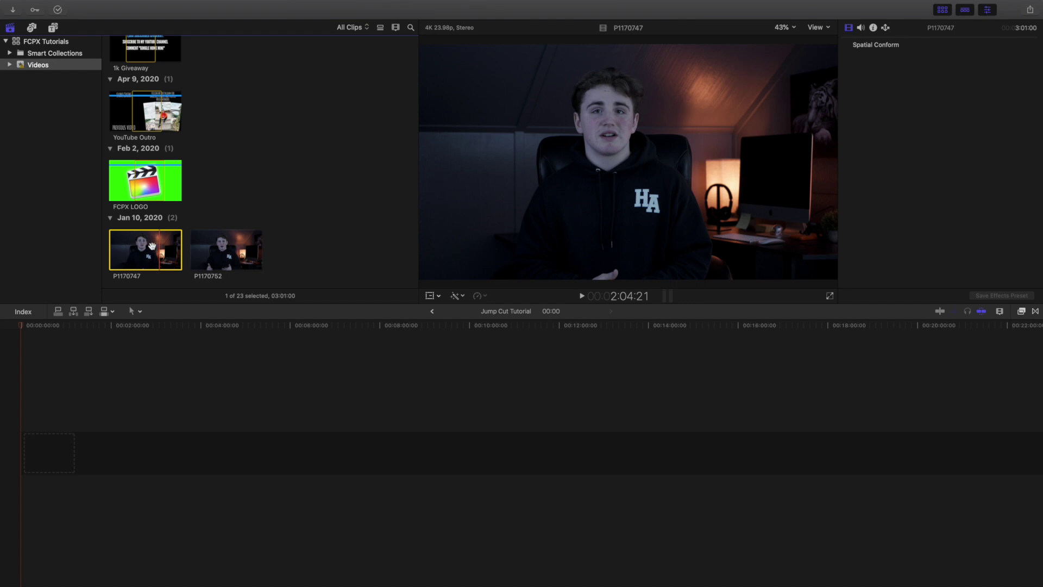
pyautogui.click(153, 253)
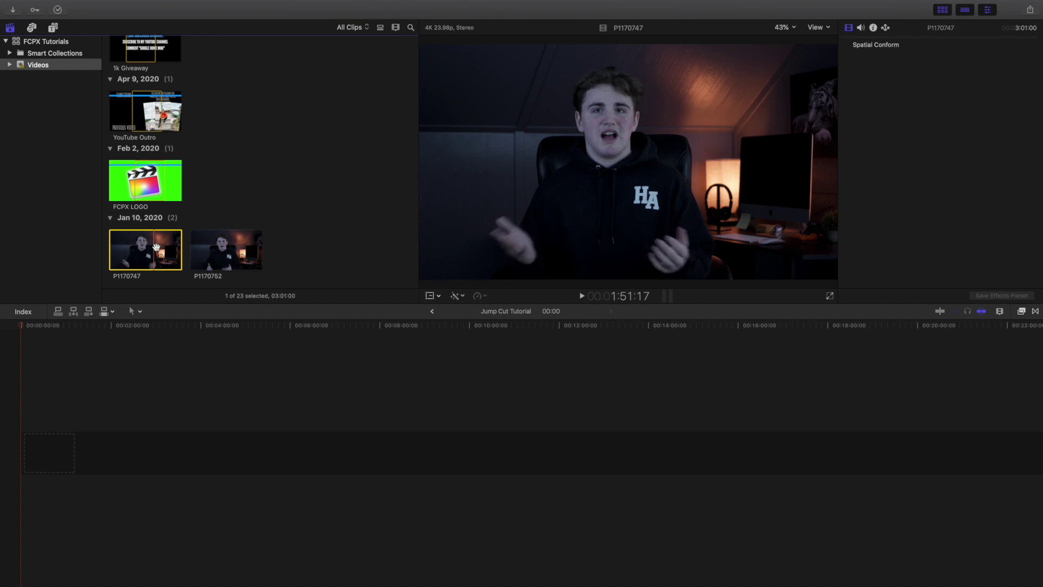
# Append clip P1170747 to the timeline, return to the start, and zoom in toward 30 seconds.
pyautogui.press('e')
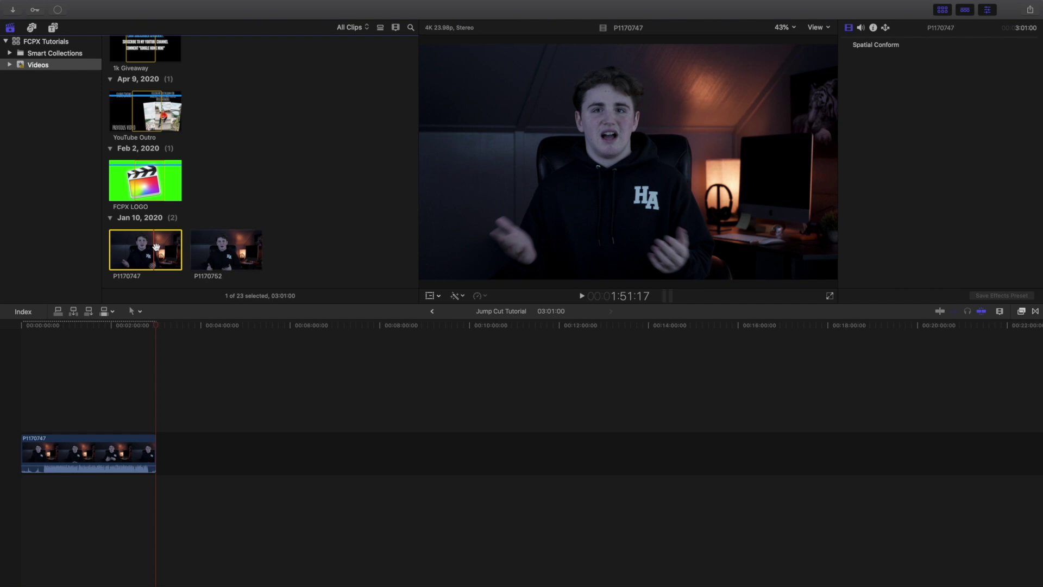
pyautogui.click(18, 389)
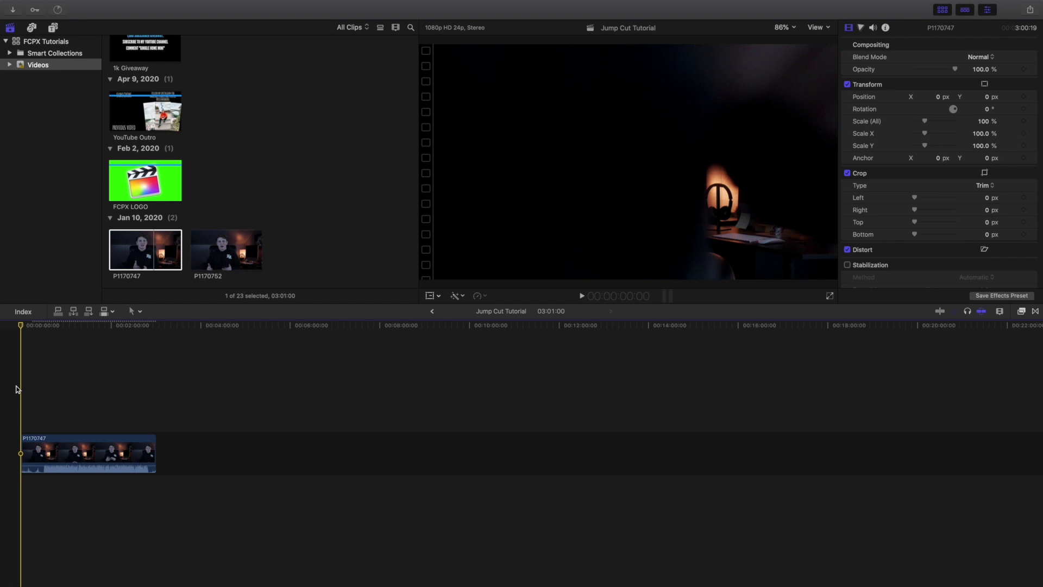
pyautogui.press('super+equal')
pyautogui.press('super+equal')
pyautogui.press('super+equal')
pyautogui.press('super+equal')
pyautogui.press('super+equal')
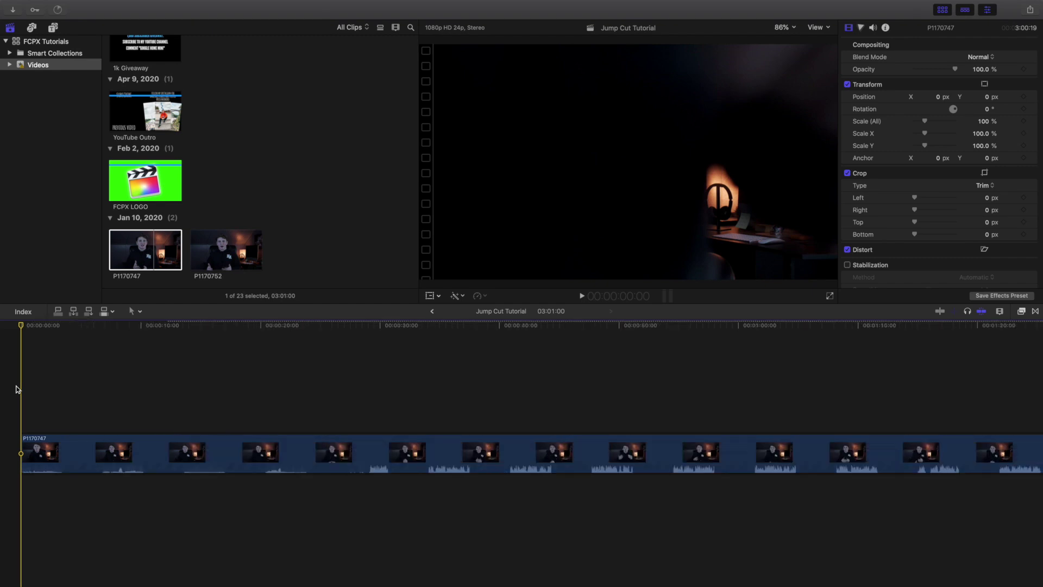
pyautogui.press('super+equal')
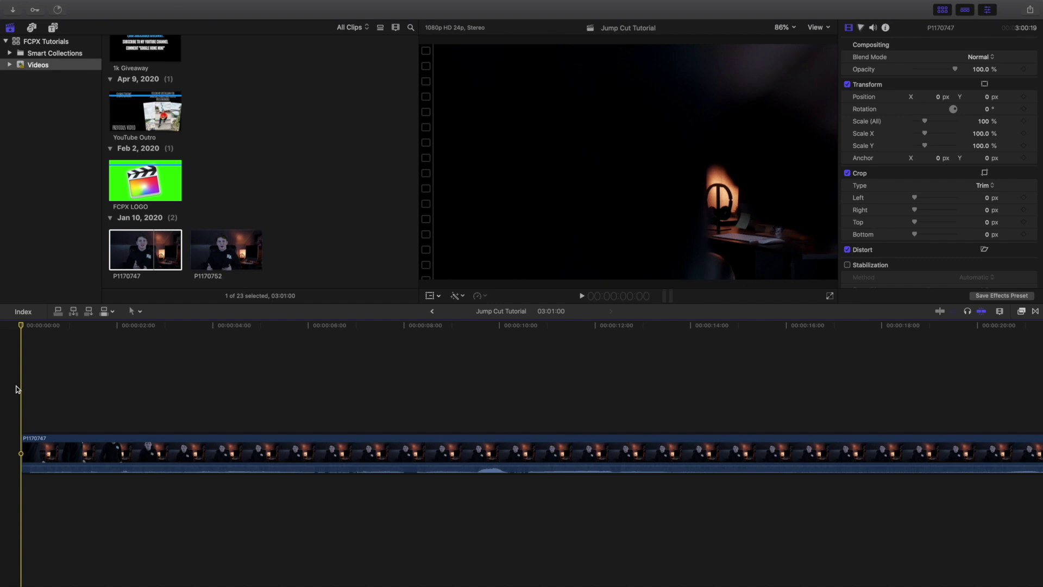
pyautogui.hscroll(10, 304, 448)
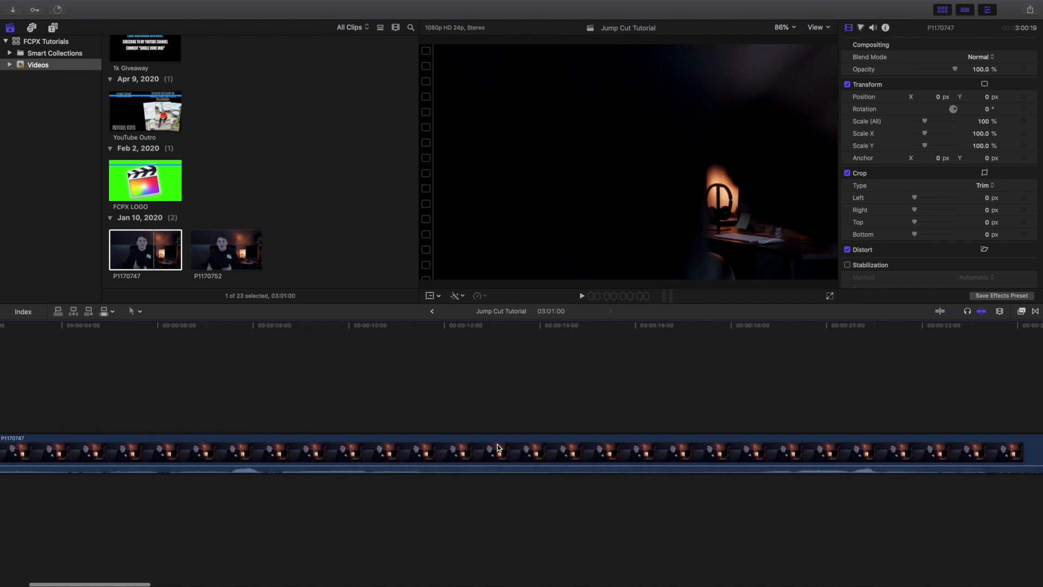
pyautogui.hscroll(10, 500, 448)
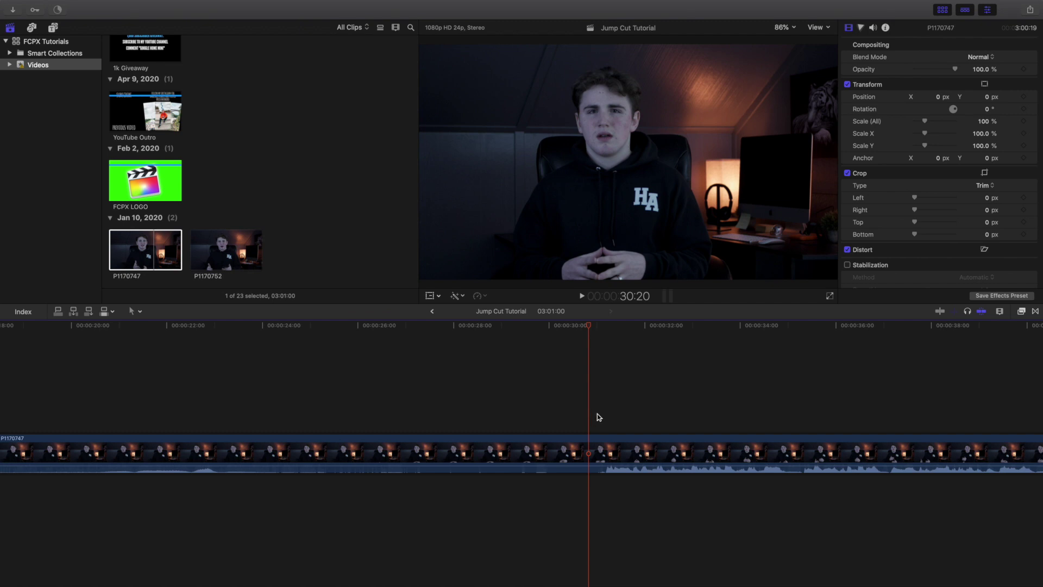
# Place the playhead near 31 seconds on clip P1170747, around 31:03.
pyautogui.click(597, 416)
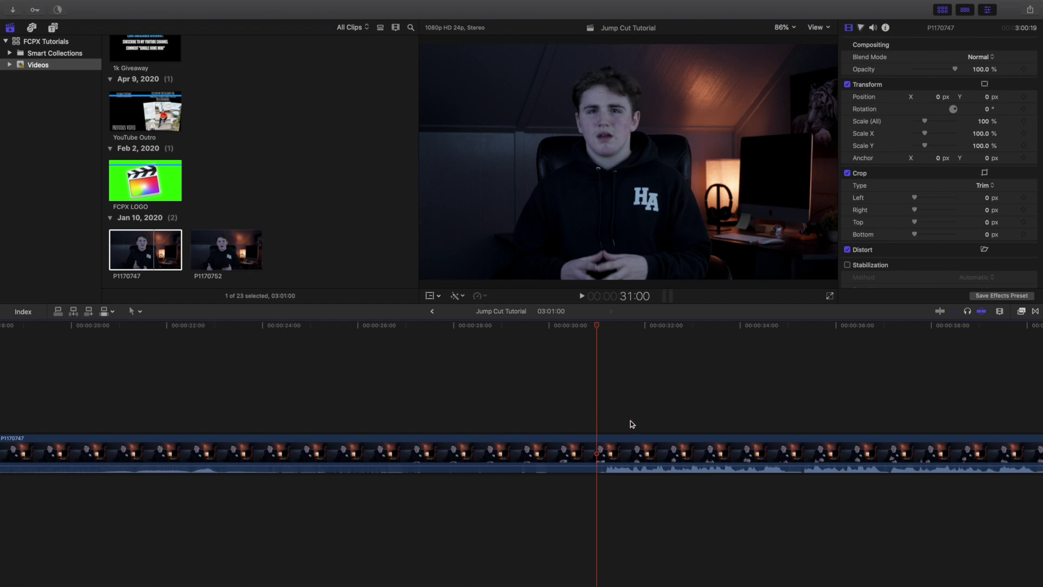
pyautogui.click(630, 422)
pyautogui.click(604, 423)
pyautogui.hscroll(5, 641, 422)
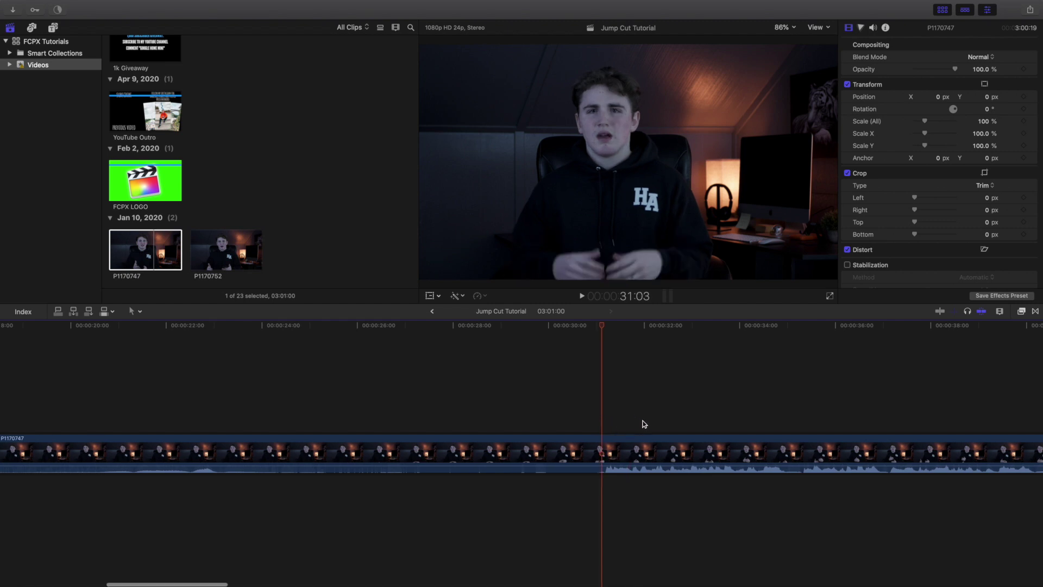
pyautogui.hscroll(-3, 619, 425)
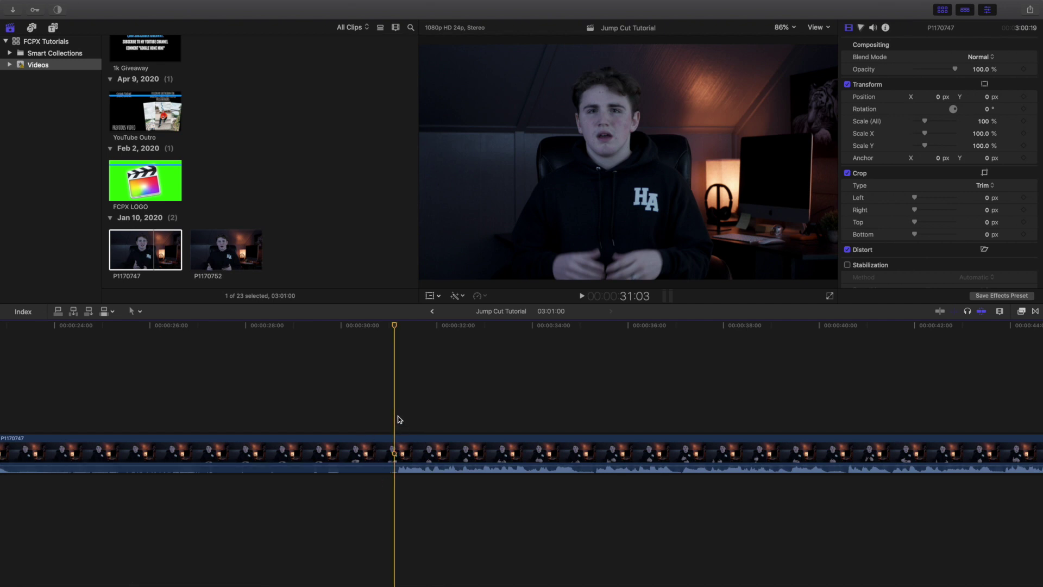
# Zoom to frame-level detail and set the playhead at 00:00:31:06.
pyautogui.press('super+equal')
pyautogui.press('super+equal')
pyautogui.press('super+equal')
pyautogui.press('super+equal')
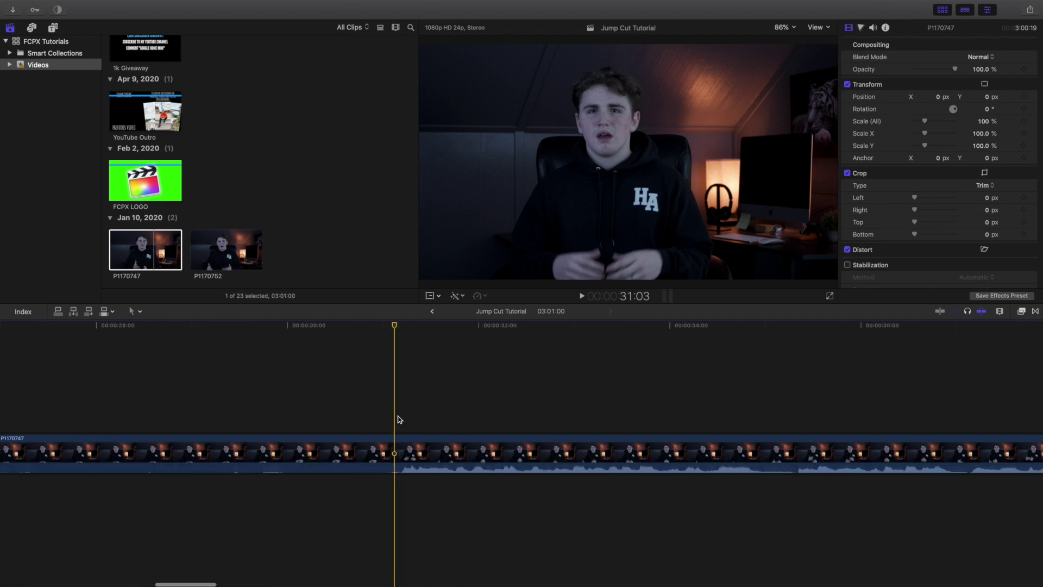
pyautogui.press('super+equal')
pyautogui.press('super+equal')
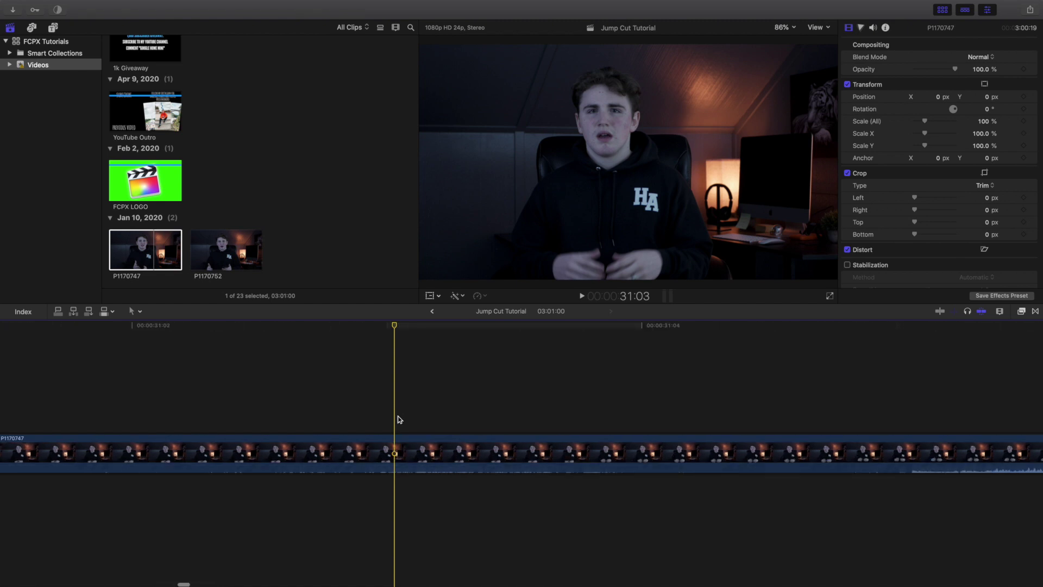
pyautogui.hscroll(3, 667, 427)
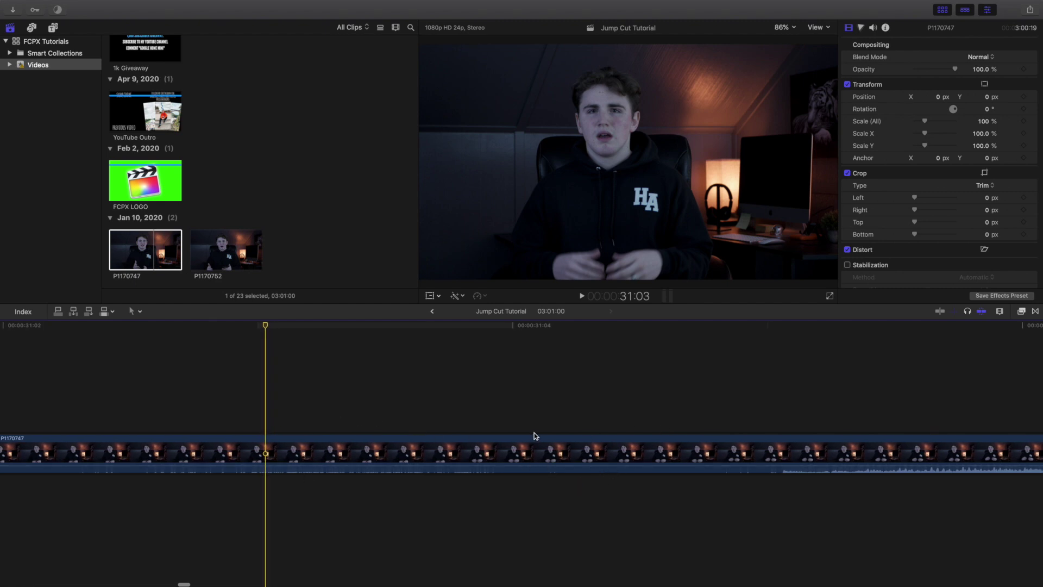
pyautogui.hscroll(3, 614, 440)
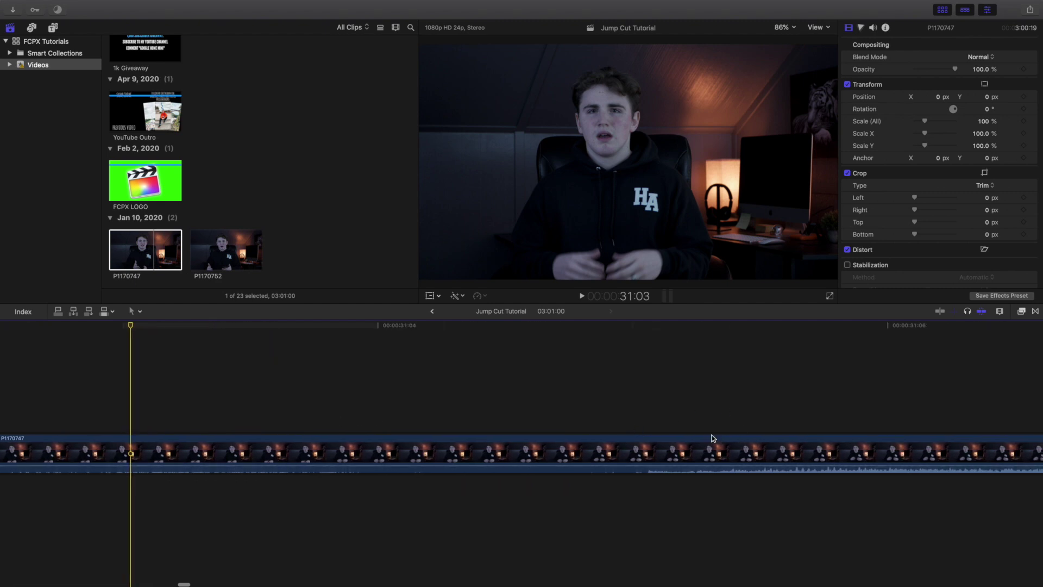
pyautogui.click(641, 401)
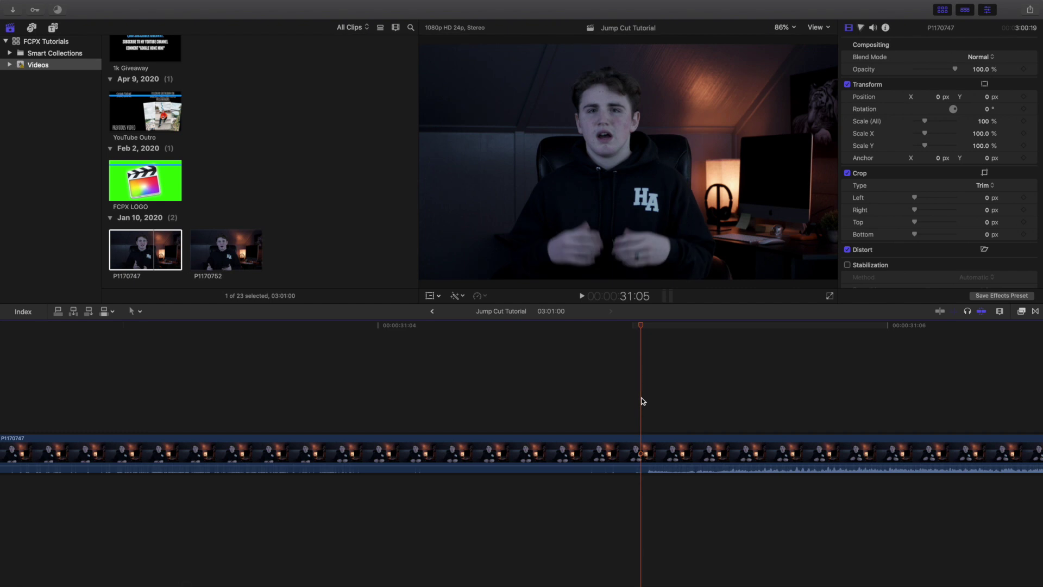
pyautogui.press('super+minus')
pyautogui.press('super+minus')
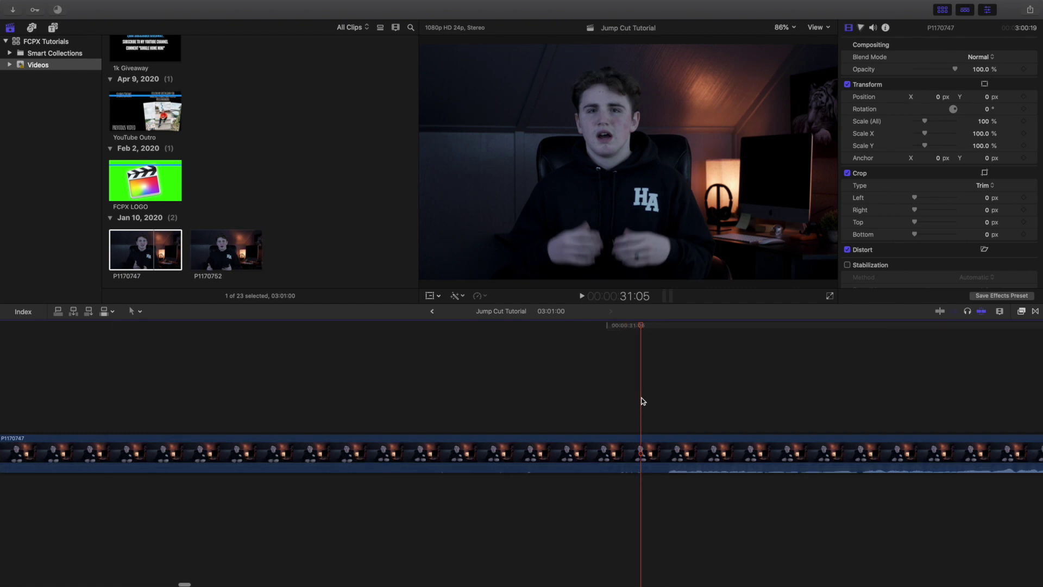
pyautogui.hscroll(2, 692, 449)
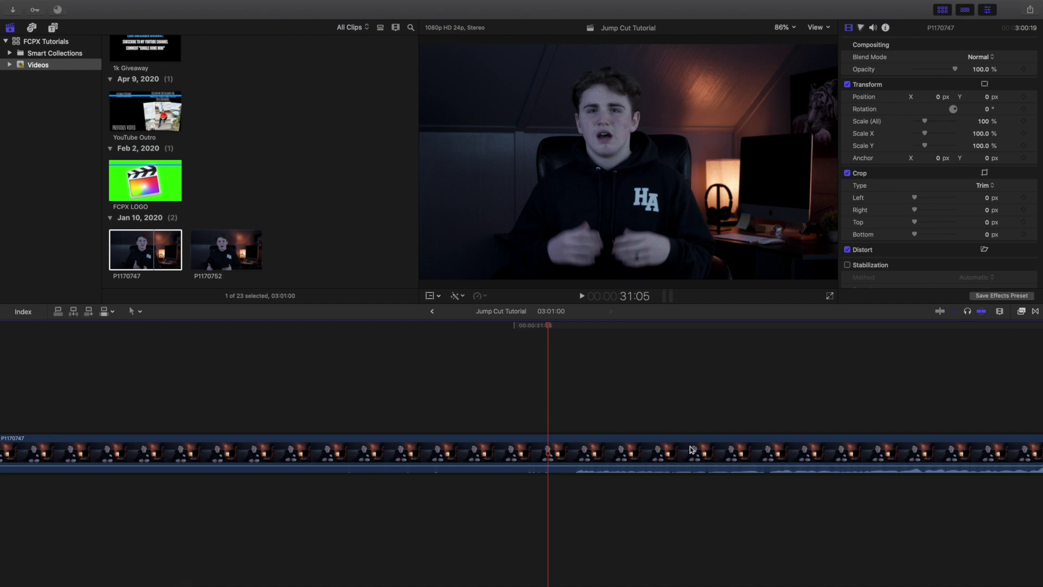
pyautogui.hscroll(2, 629, 434)
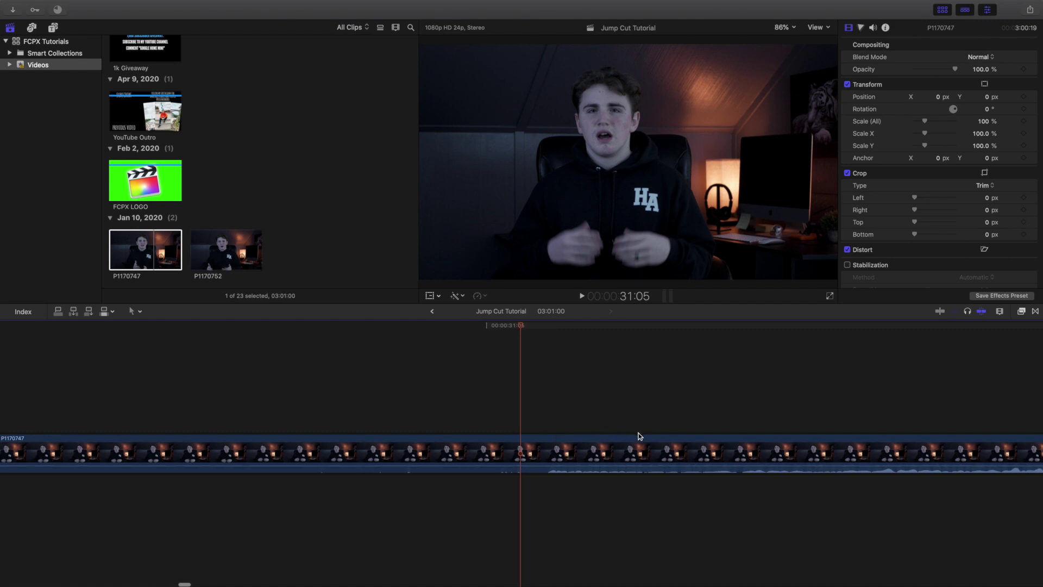
pyautogui.click(498, 417)
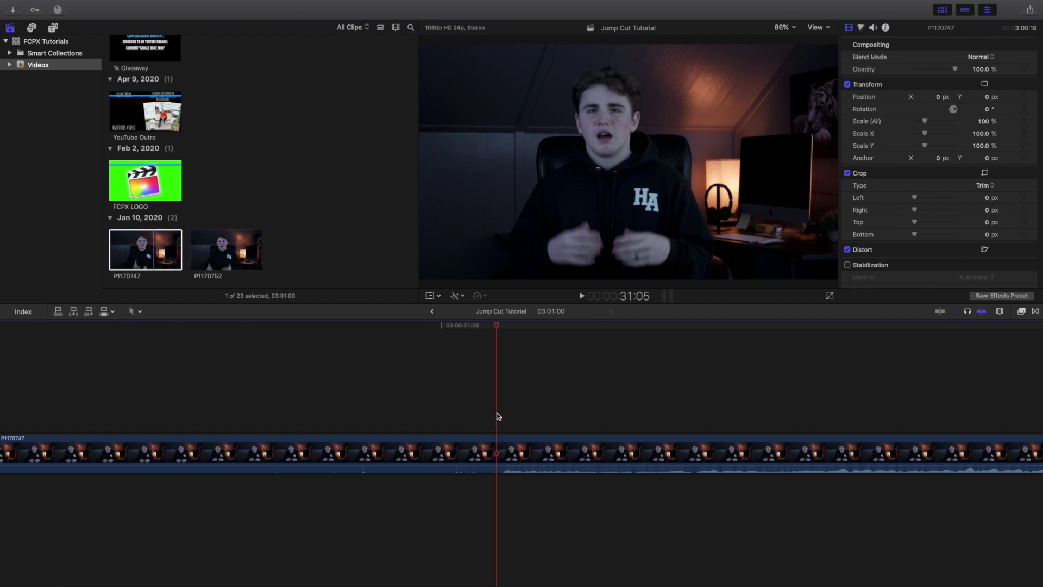
pyautogui.hscroll(-1, 499, 417)
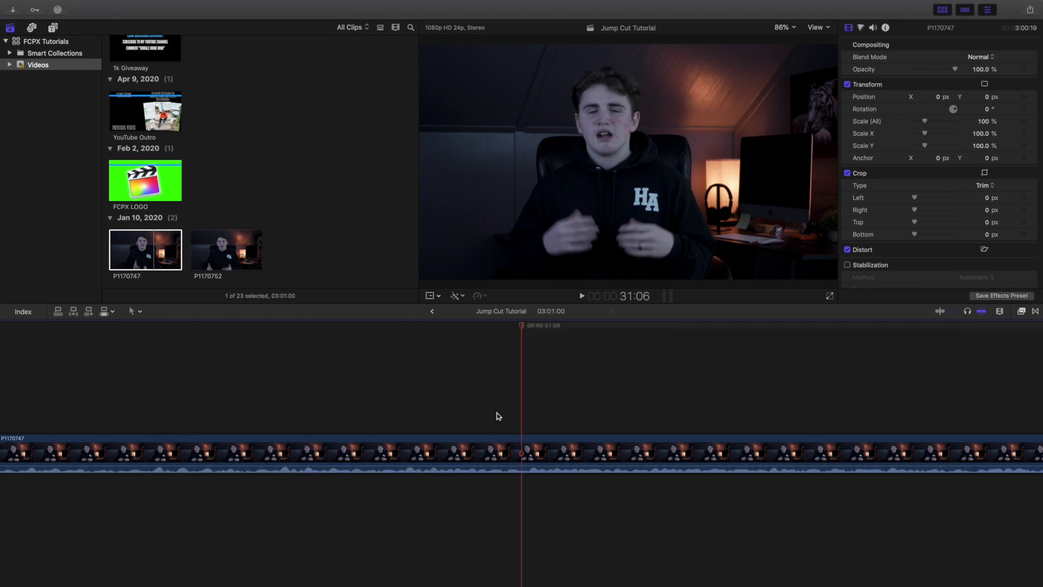
pyautogui.hscroll(10, 499, 417)
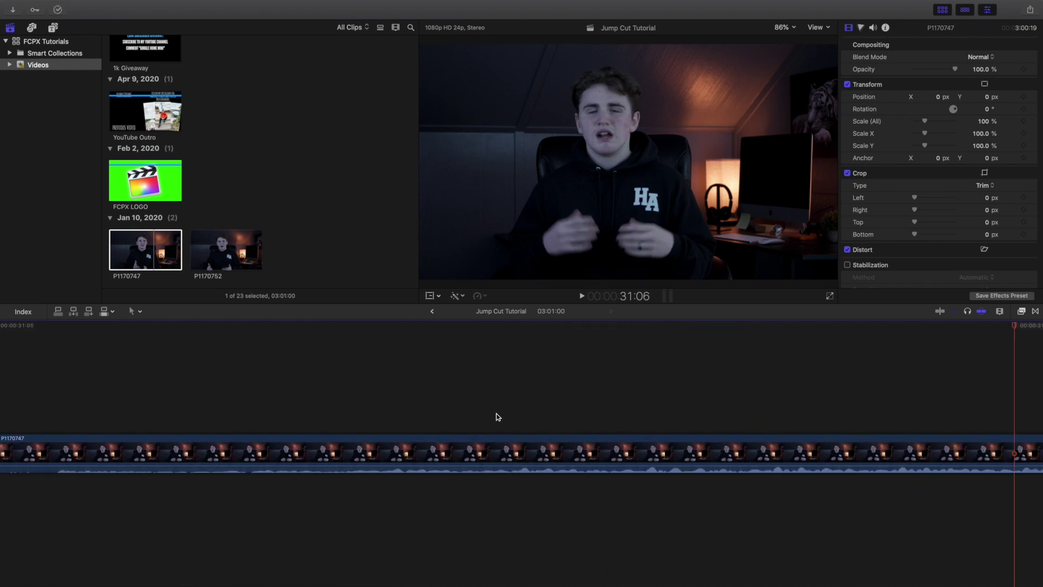
# Step the playhead frame by frame to the 31:04 cut point and select clip P1170747.
pyautogui.press('Left')
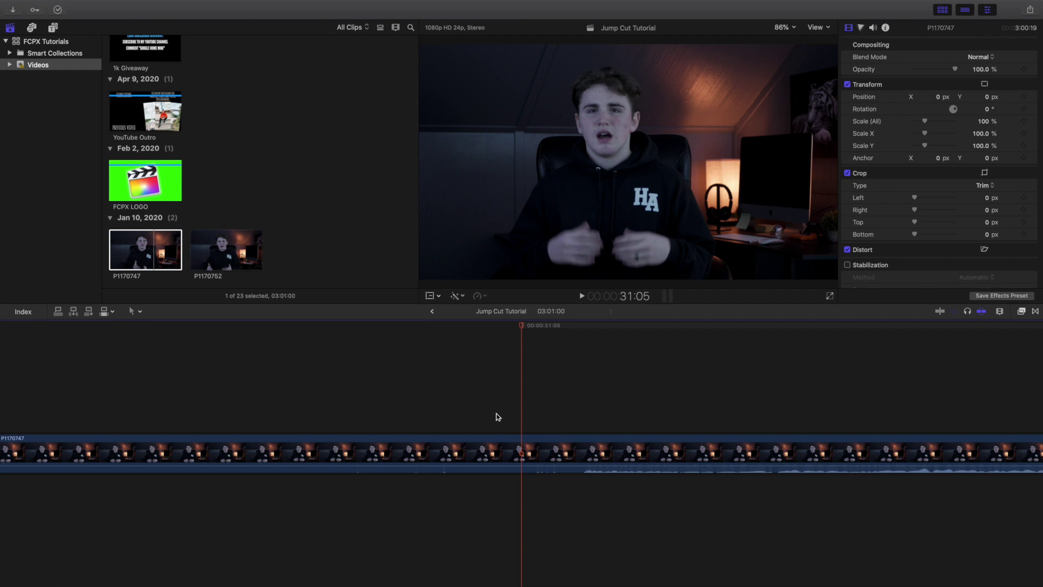
pyautogui.press('Left')
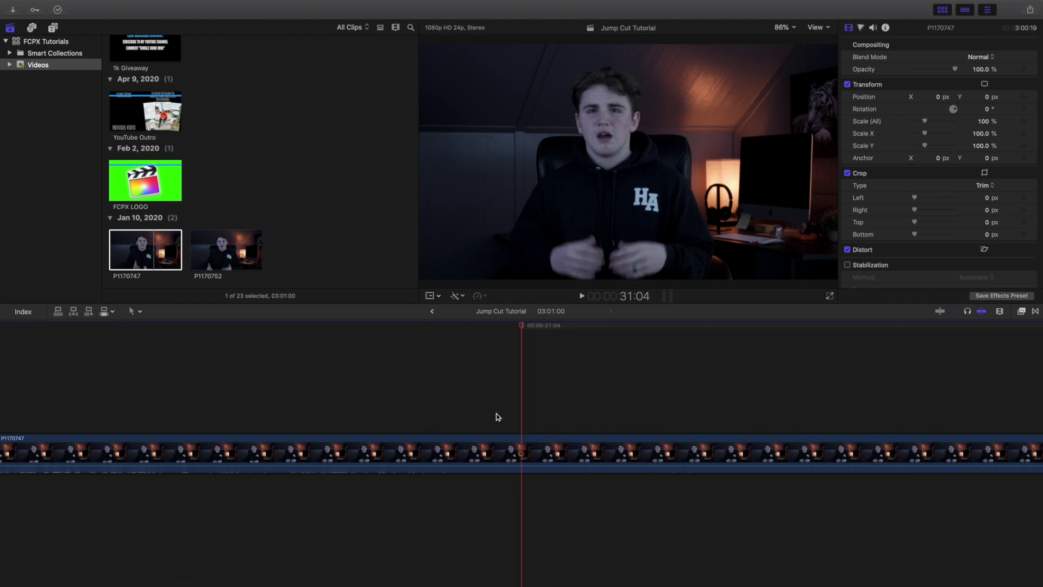
pyautogui.press('Right')
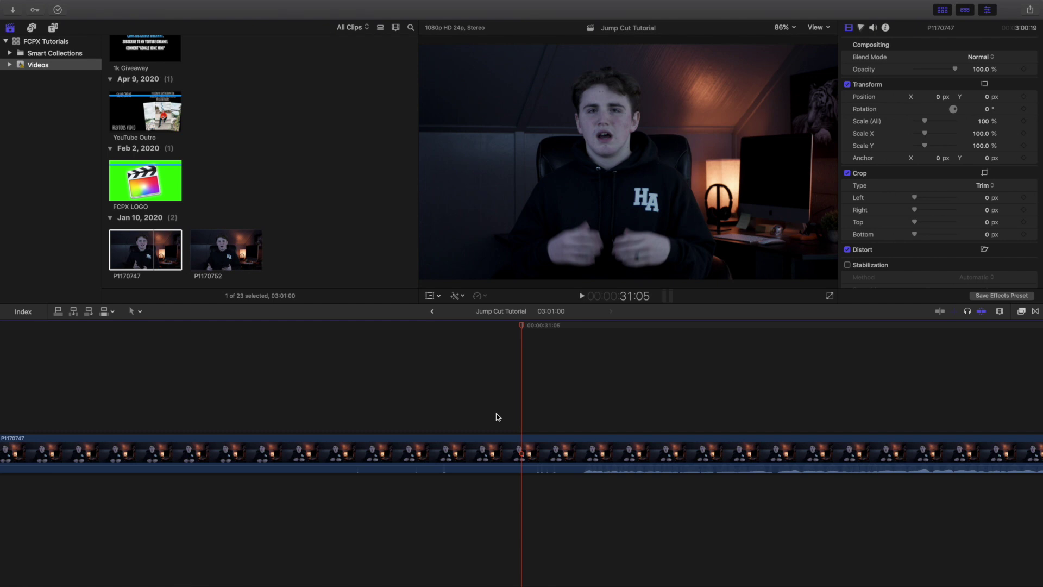
pyautogui.click(520, 441)
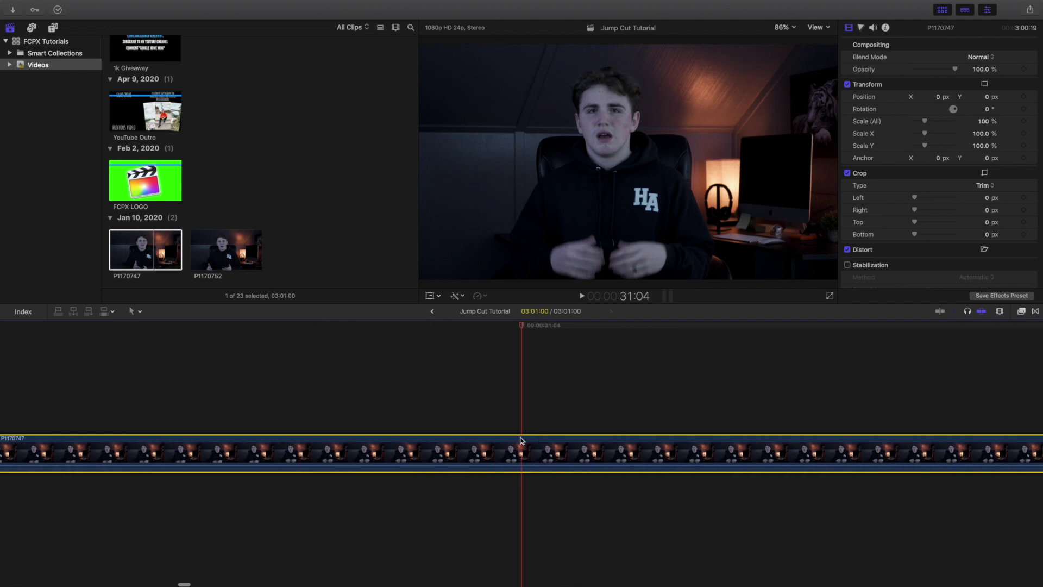
# Blade clip P1170747 at 31:05 and delete the first piece so the rest ripples to the start.
pyautogui.hscroll(5, 644, 449)
pyautogui.hscroll(3, 625, 445)
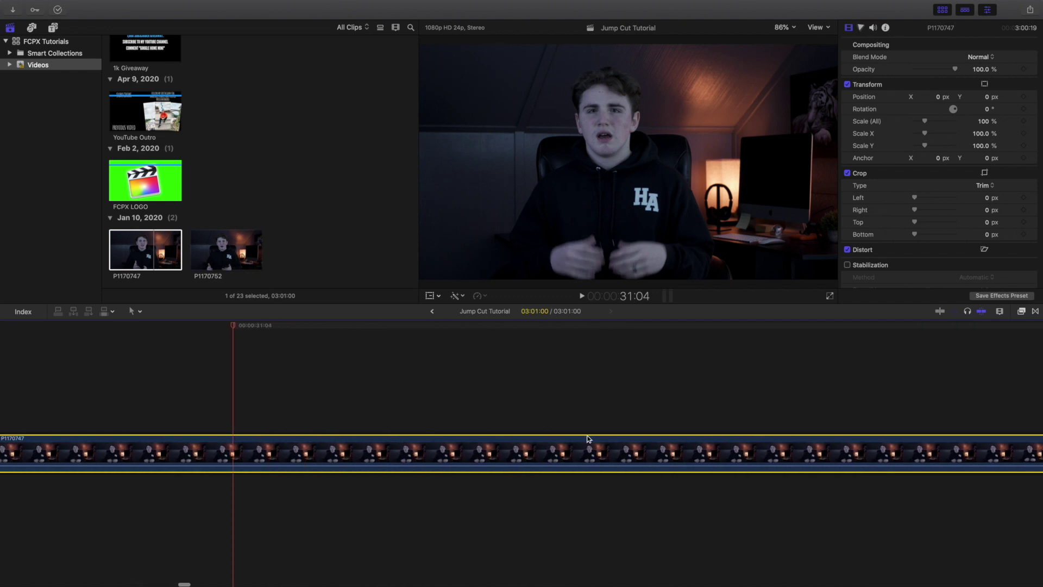
pyautogui.hscroll(5, 558, 436)
pyautogui.hscroll(2, 557, 436)
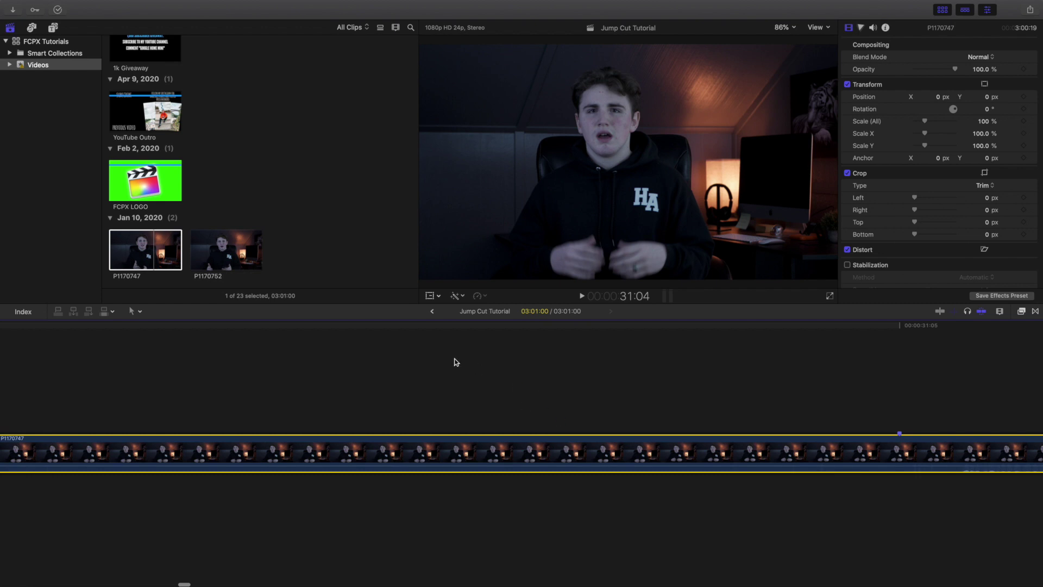
pyautogui.press('Right')
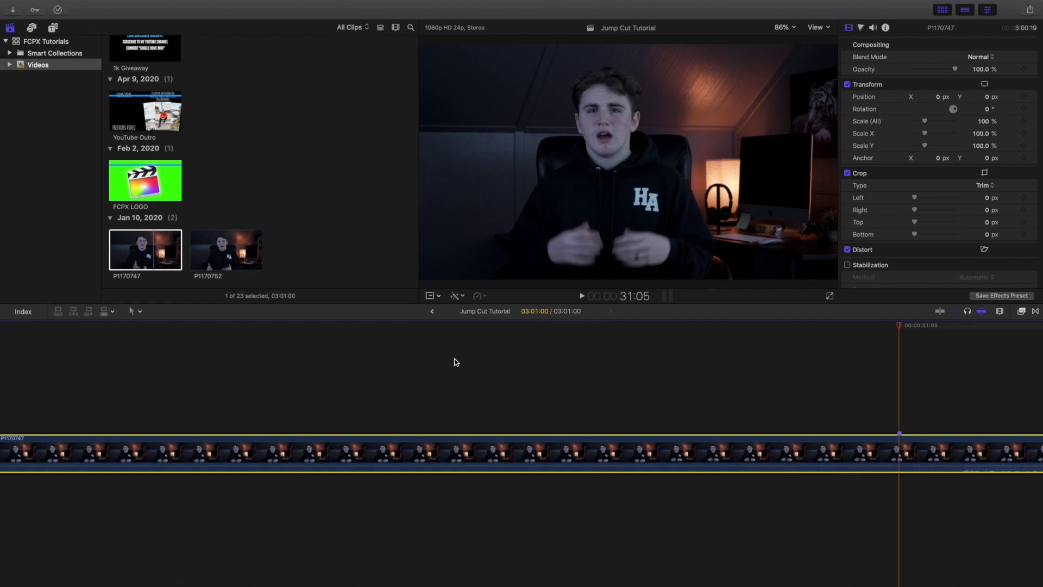
pyautogui.hscroll(5, 583, 379)
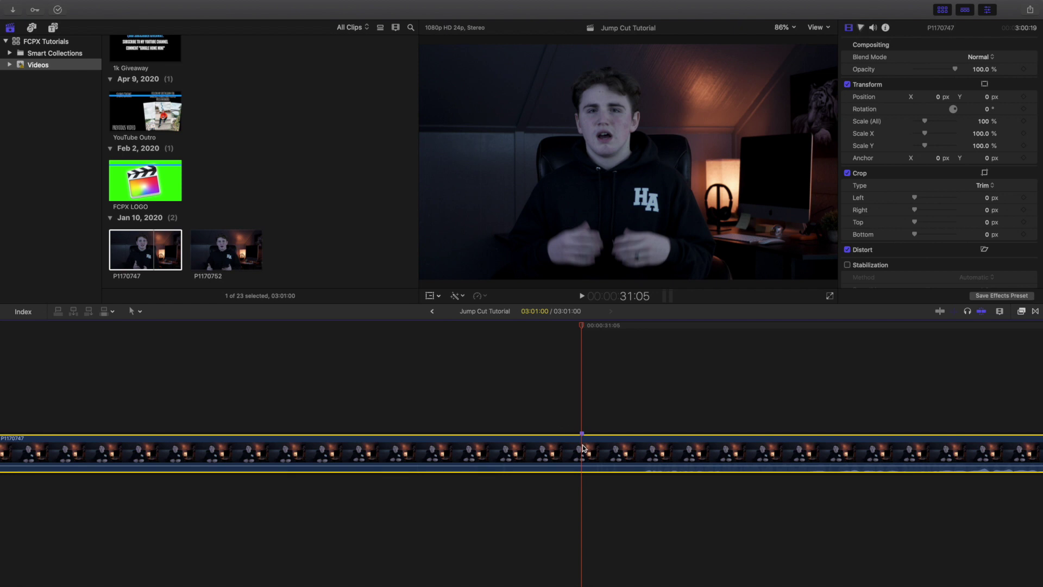
pyautogui.hscroll(5, 582, 443)
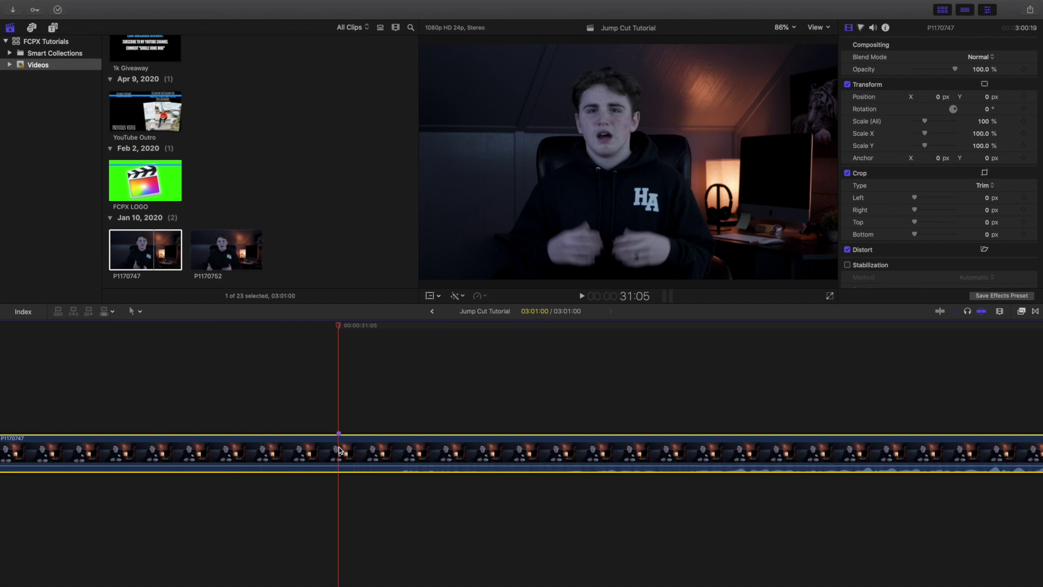
pyautogui.press('super+equal')
pyautogui.press('super+equal')
pyautogui.press('super+equal')
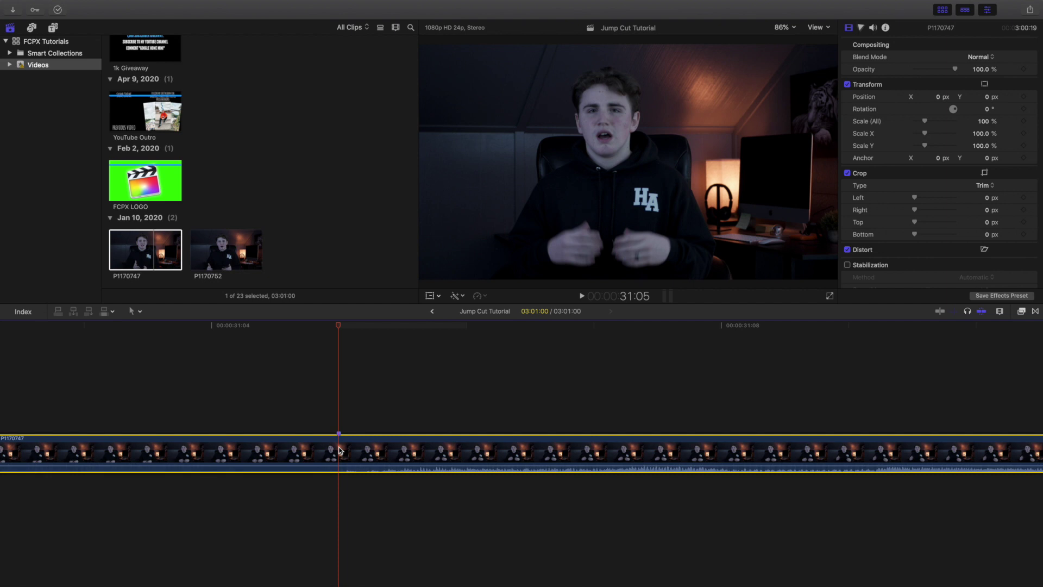
pyautogui.press('super+b')
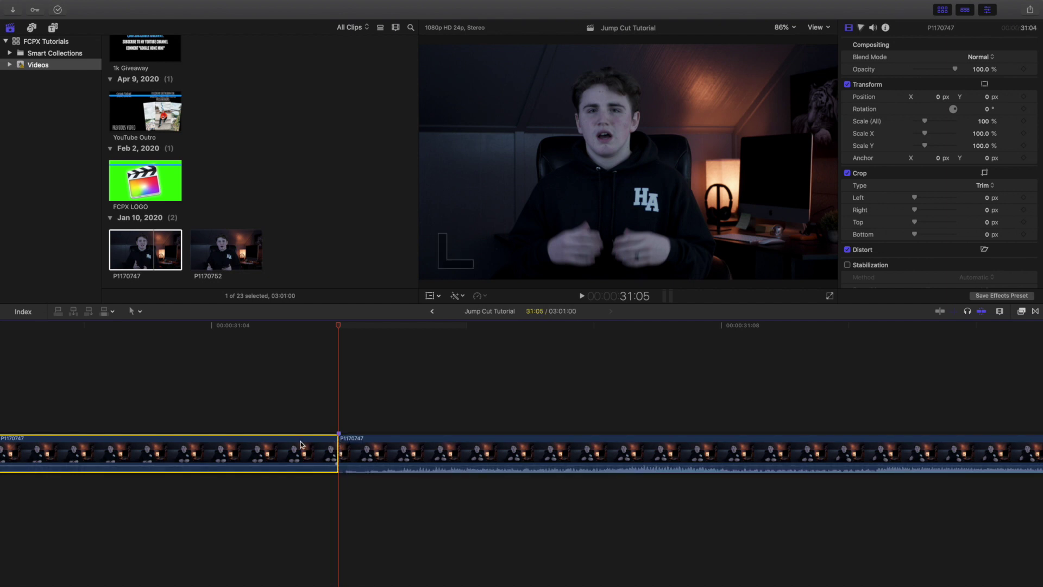
pyautogui.press('Delete')
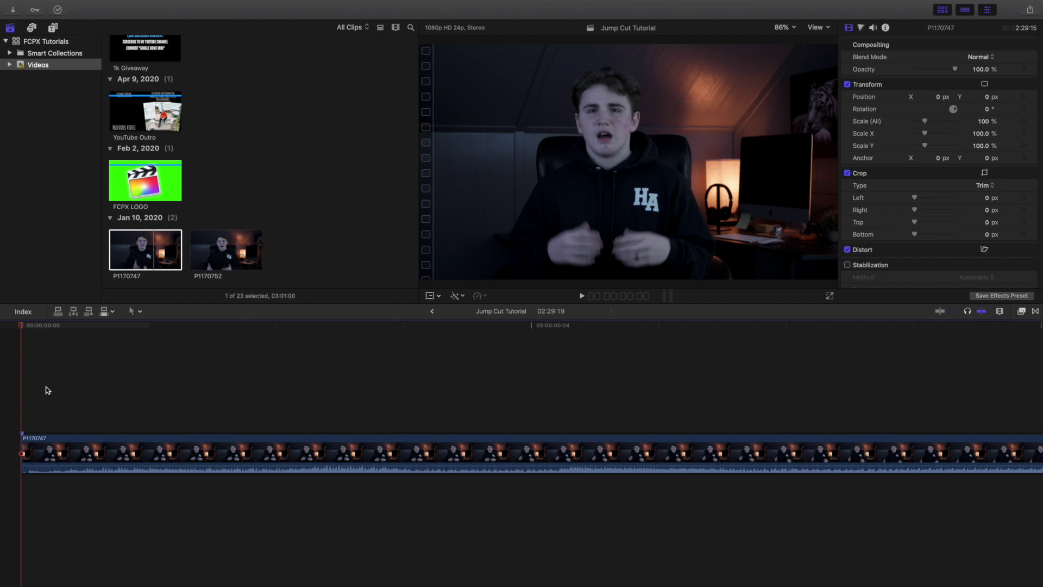
# Mute the sound and play the trimmed edit back from the start.
pyautogui.press('XF86AudioLowerVolume')
pyautogui.press('XF86AudioLowerVolume')
pyautogui.press('XF86AudioLowerVolume')
pyautogui.press('space')
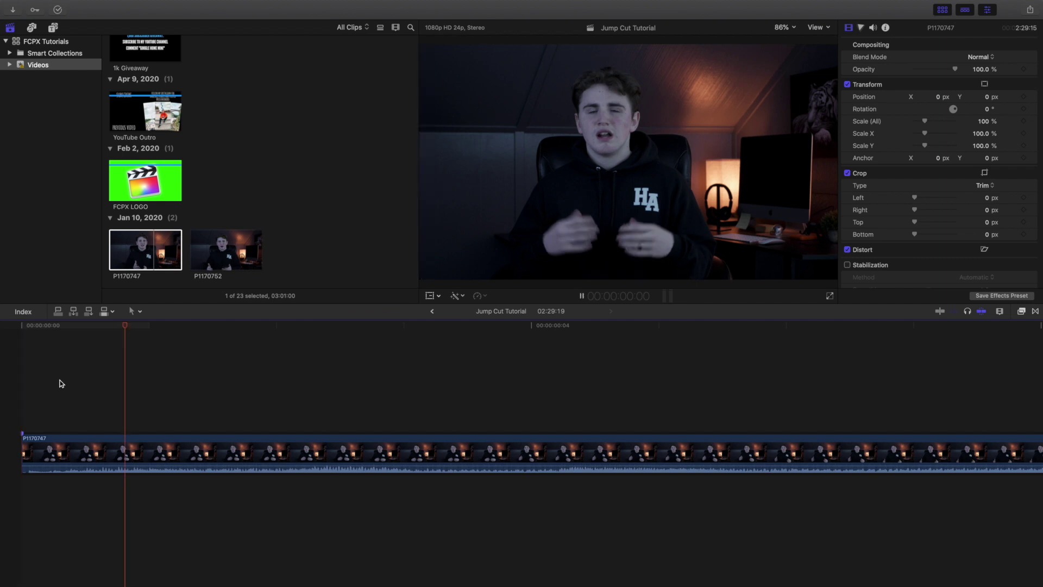
pyautogui.press('super+minus')
pyautogui.press('super+minus')
pyautogui.press('super+minus')
pyautogui.press('super+minus')
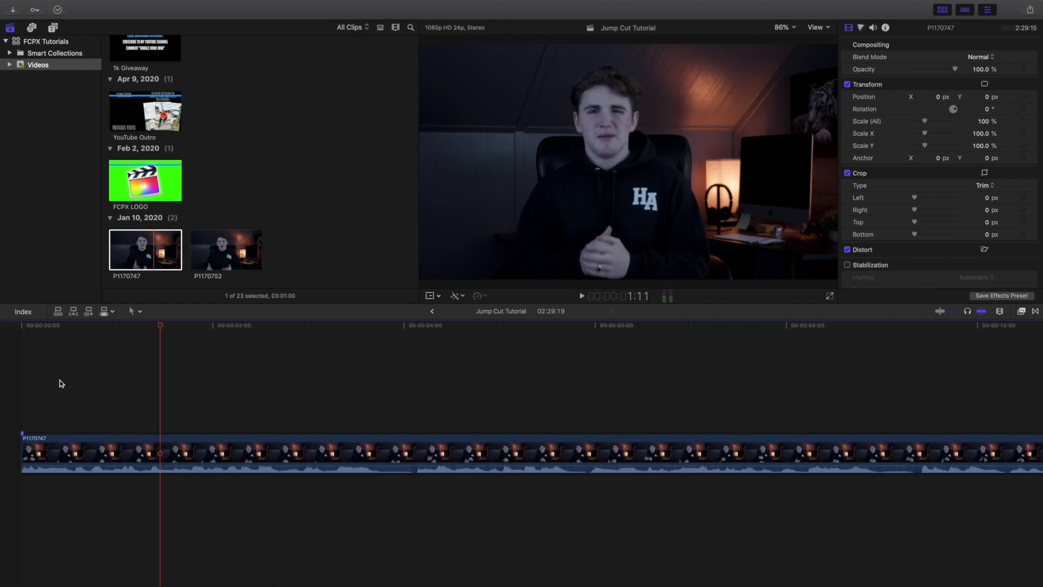
pyautogui.press('Home')
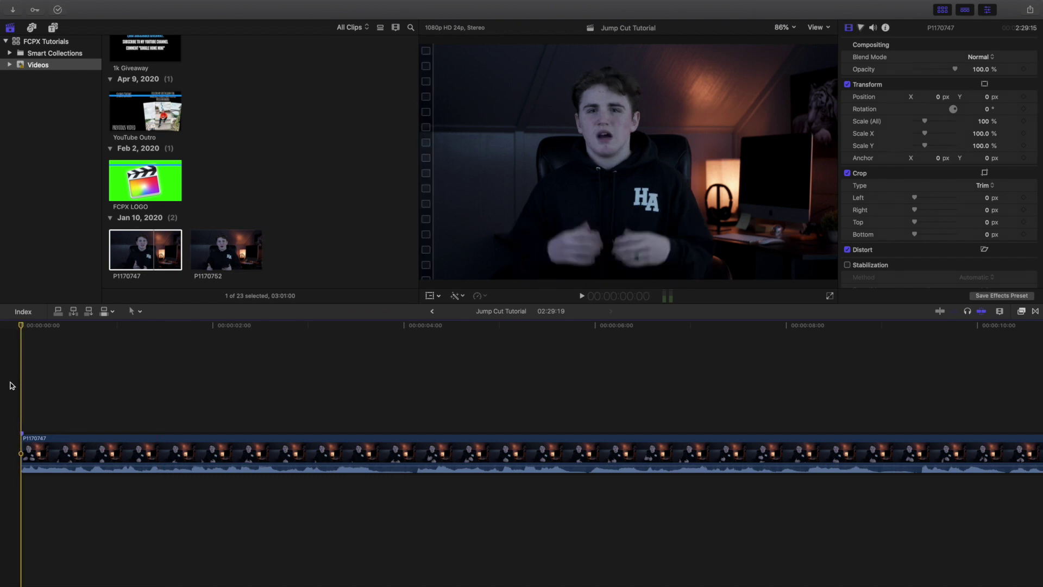
pyautogui.press('space')
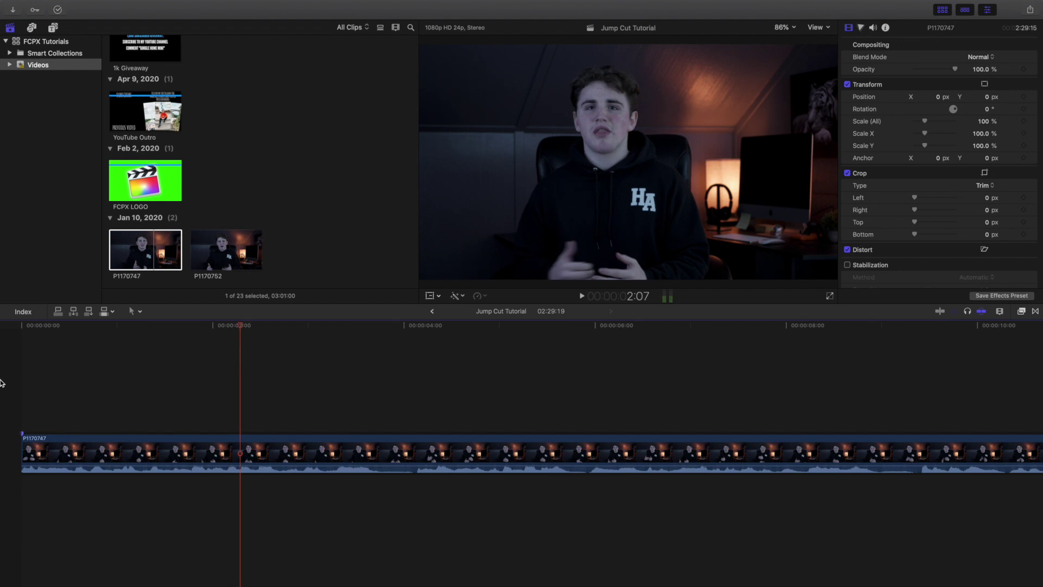
pyautogui.press('space')
pyautogui.press('Home')
pyautogui.press('space')
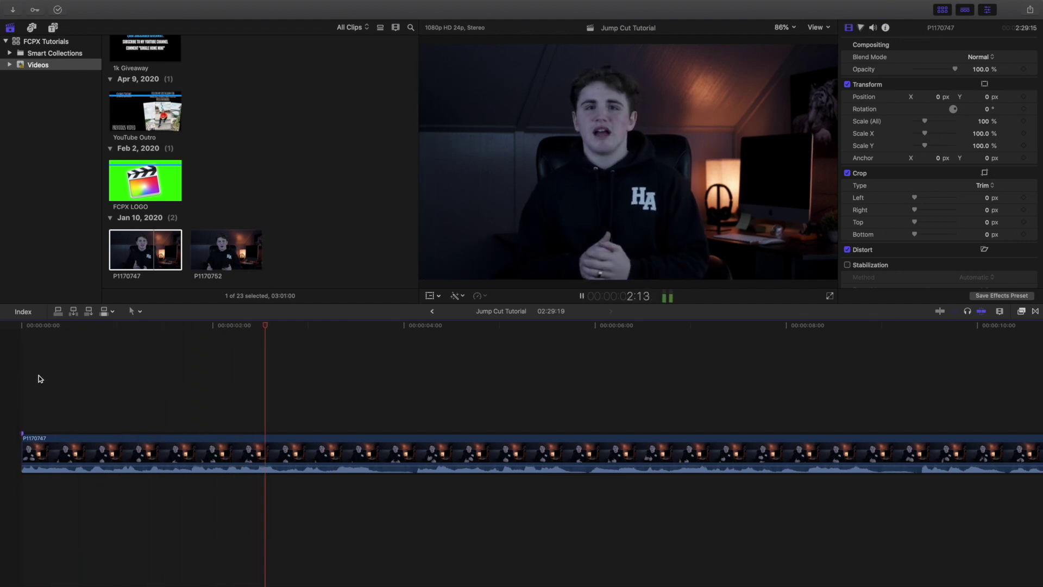
pyautogui.press('space')
# Fit the whole project in the timeline, then zoom in near the clip's end around 2:19:10.
pyautogui.hscroll(3, 245, 397)
pyautogui.hscroll(10, 316, 405)
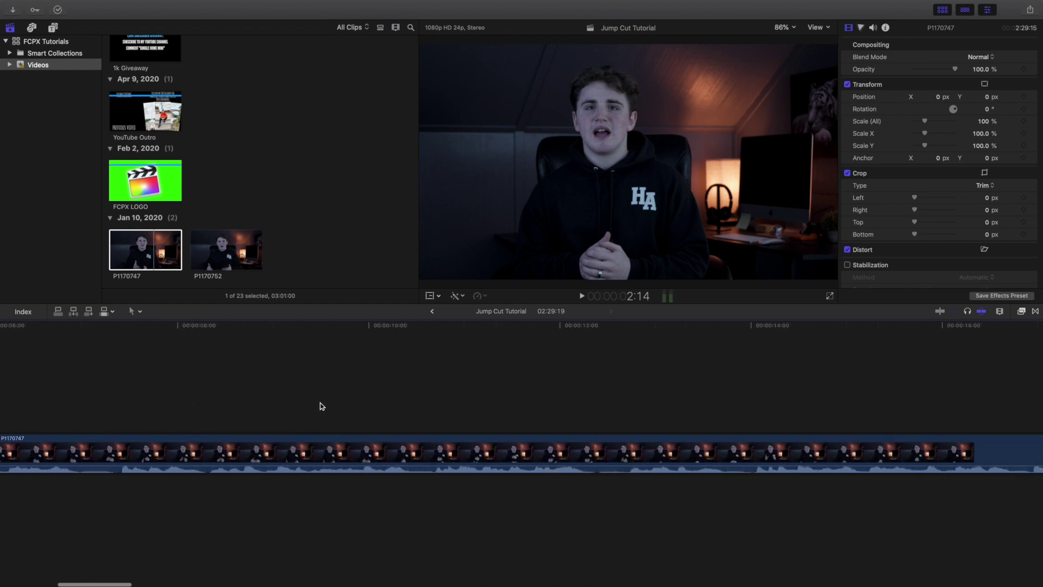
pyautogui.hscroll(10, 324, 406)
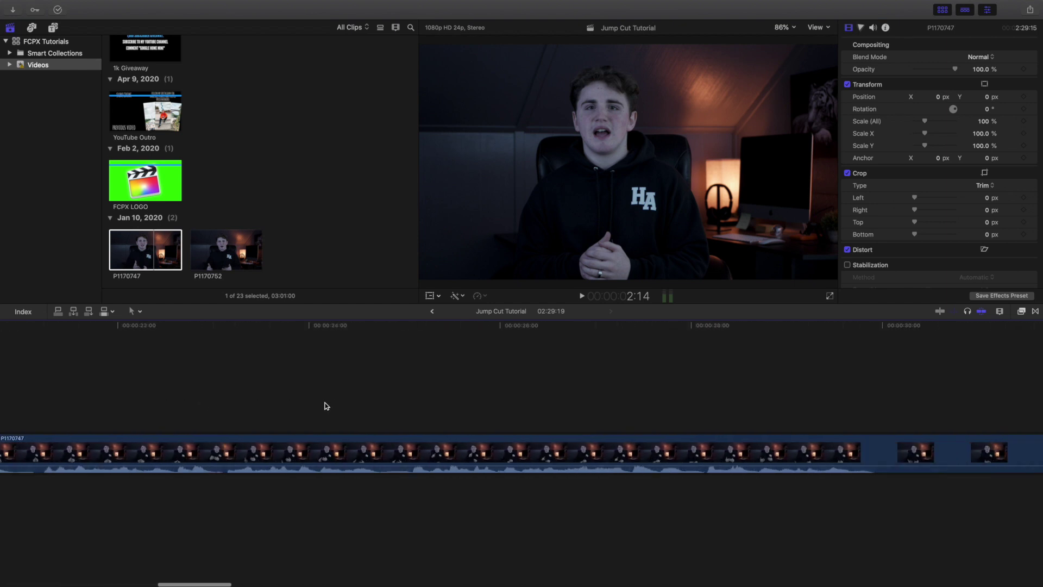
pyautogui.hotkey('shift', 'z')
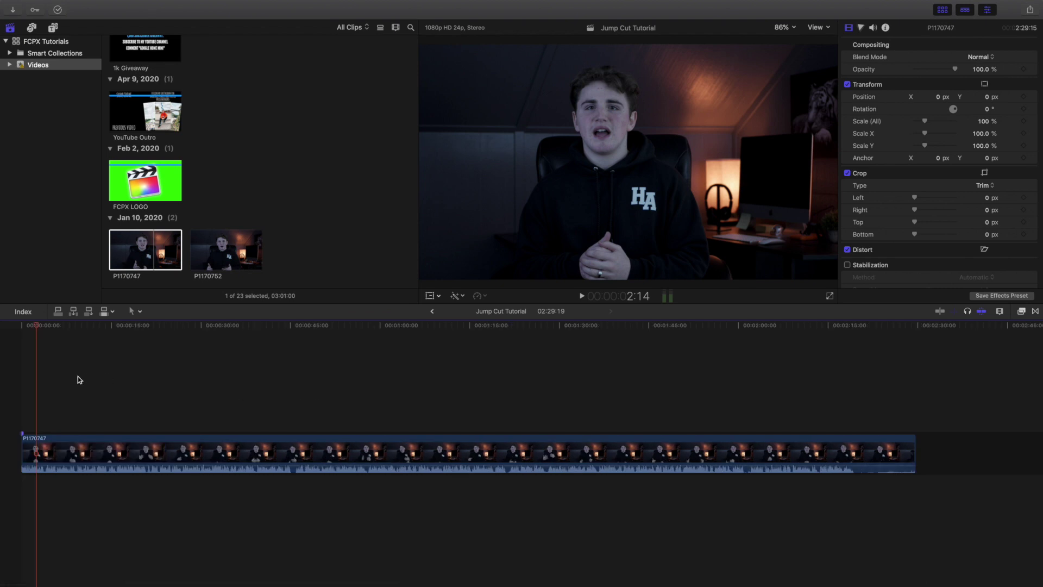
pyautogui.click(14, 392)
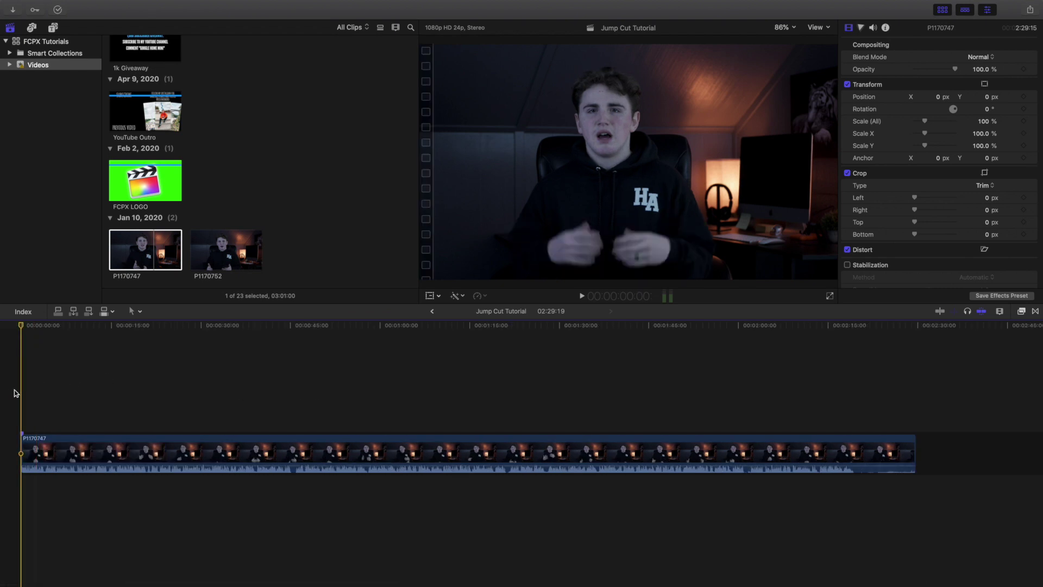
pyautogui.hscroll(2, 847, 416)
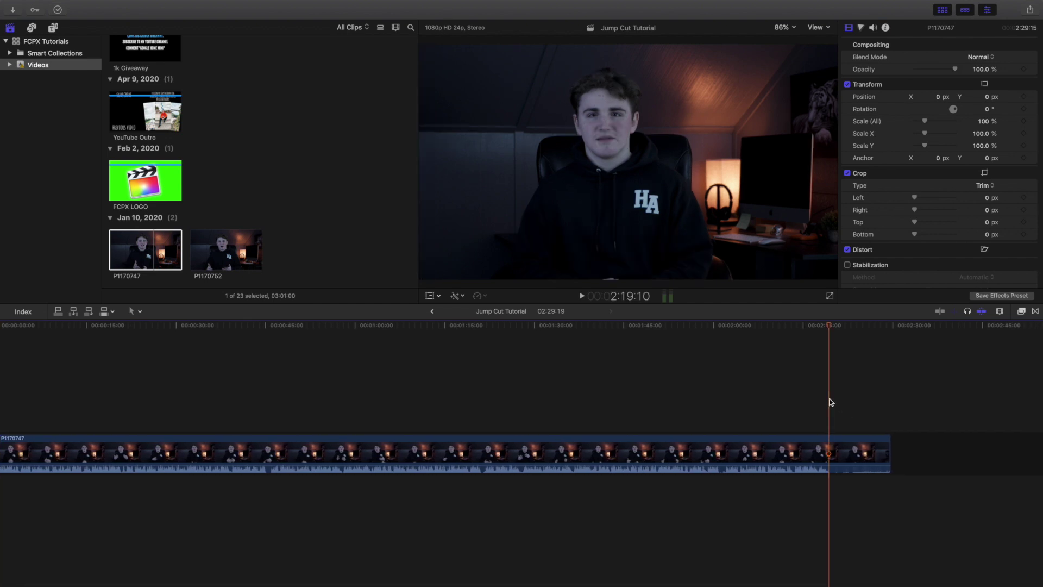
pyautogui.press('super+equal')
pyautogui.press('super+equal')
pyautogui.press('super+equal')
pyautogui.press('super+equal')
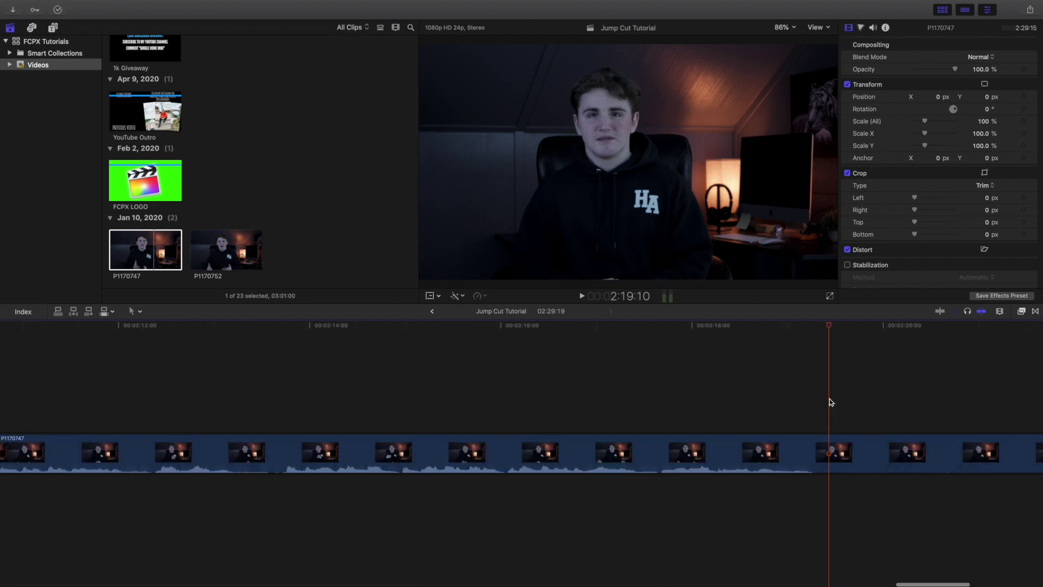
# Zoom in further, step the playhead to 2:19:07, and select clip P1170747.
pyautogui.press('super+equal')
pyautogui.press('super+equal')
pyautogui.press('super+equal')
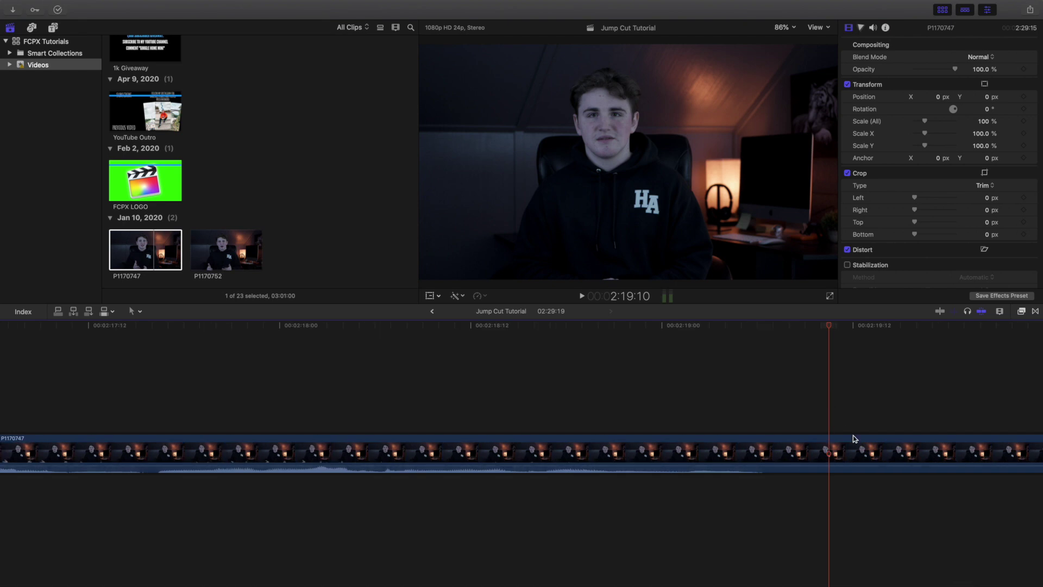
pyautogui.press('super+equal')
pyautogui.press('super+equal')
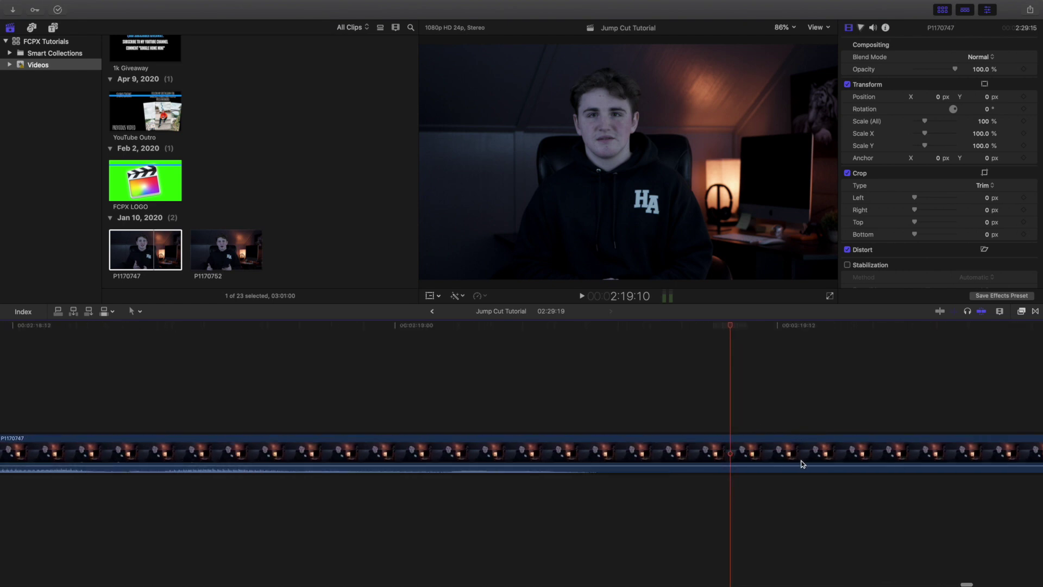
pyautogui.hscroll(5, 804, 464)
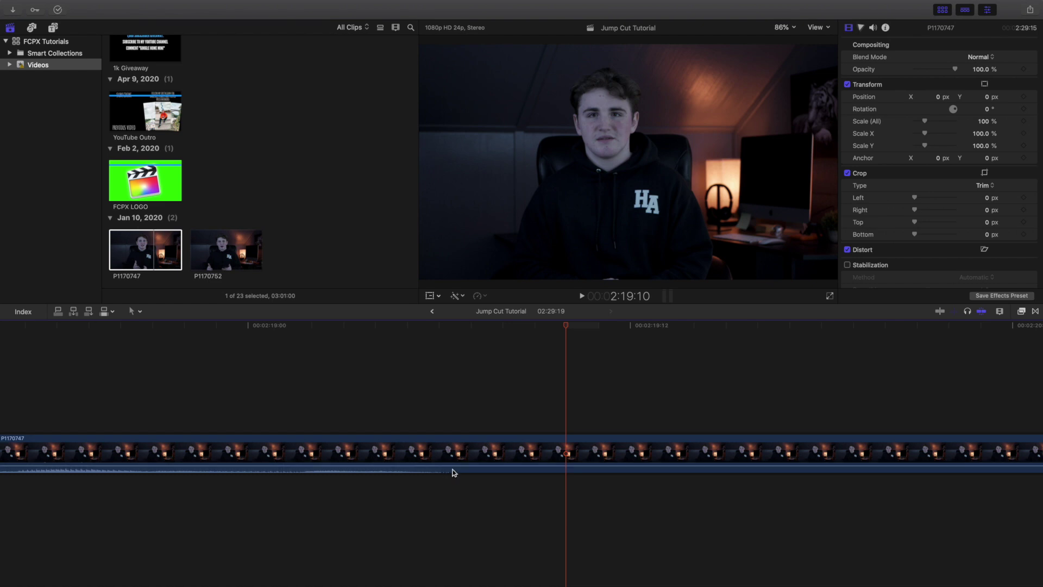
pyautogui.press('Left')
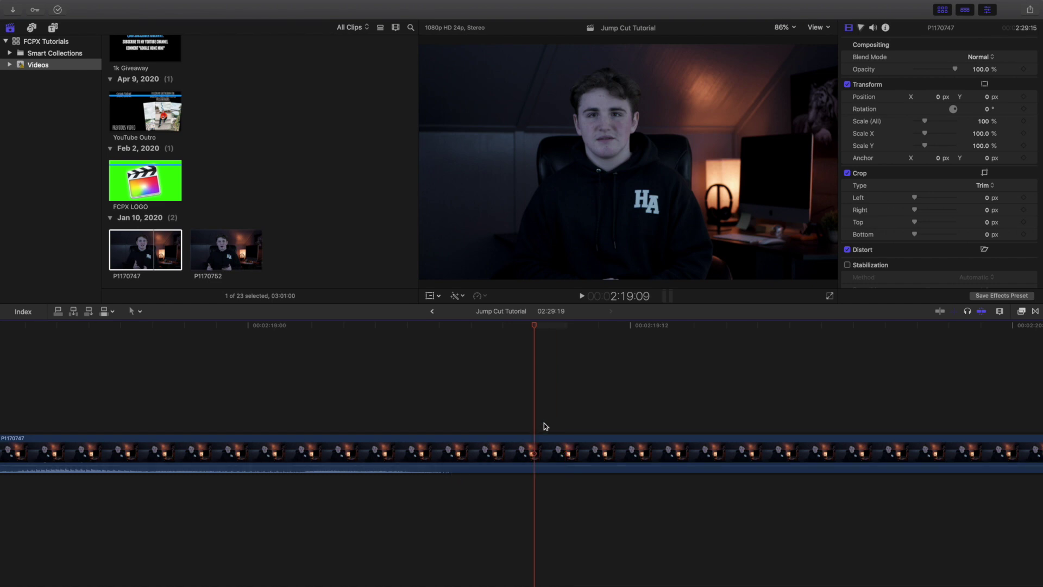
pyautogui.press('Left')
pyautogui.press('Left')
pyautogui.press('Left')
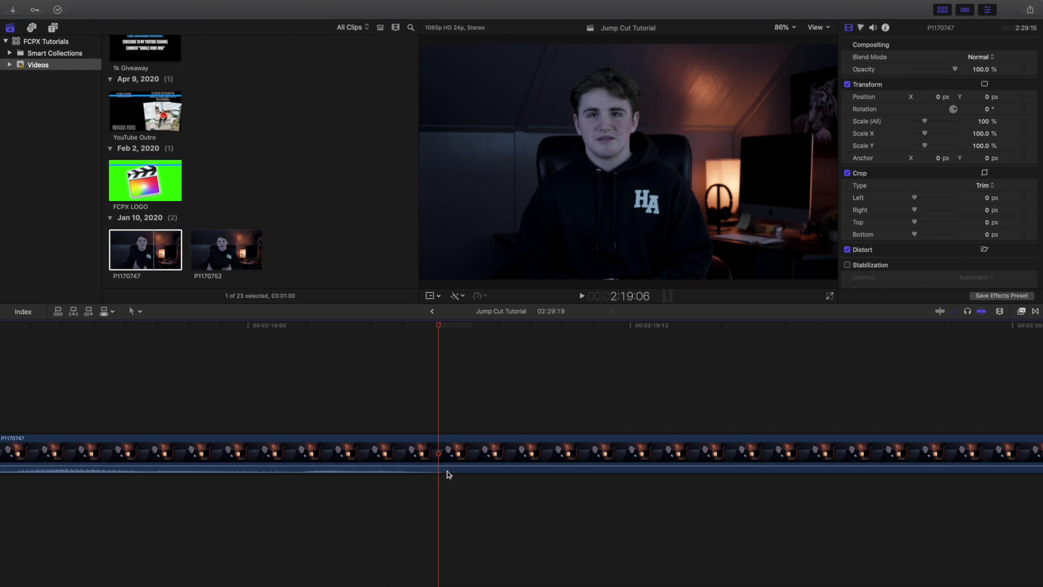
pyautogui.press('Right')
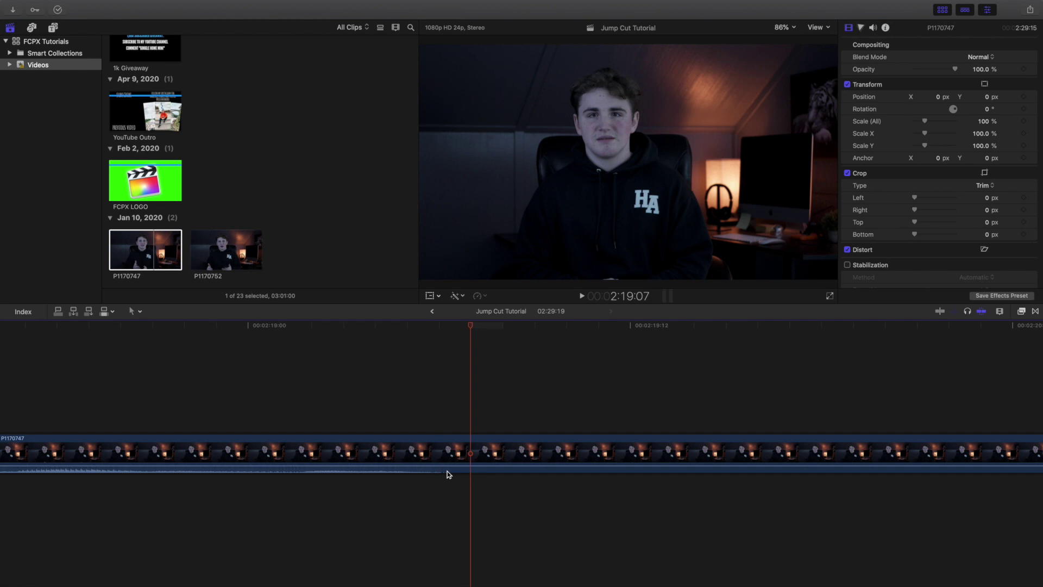
pyautogui.click(471, 443)
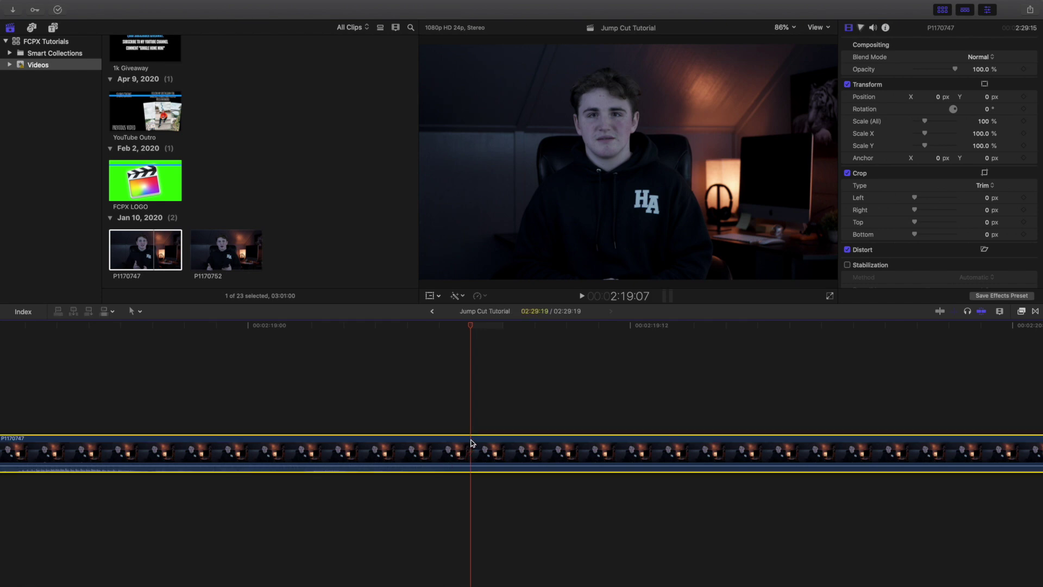
# Step frame by frame around the marker and reselect clip P1170747.
pyautogui.press('Right')
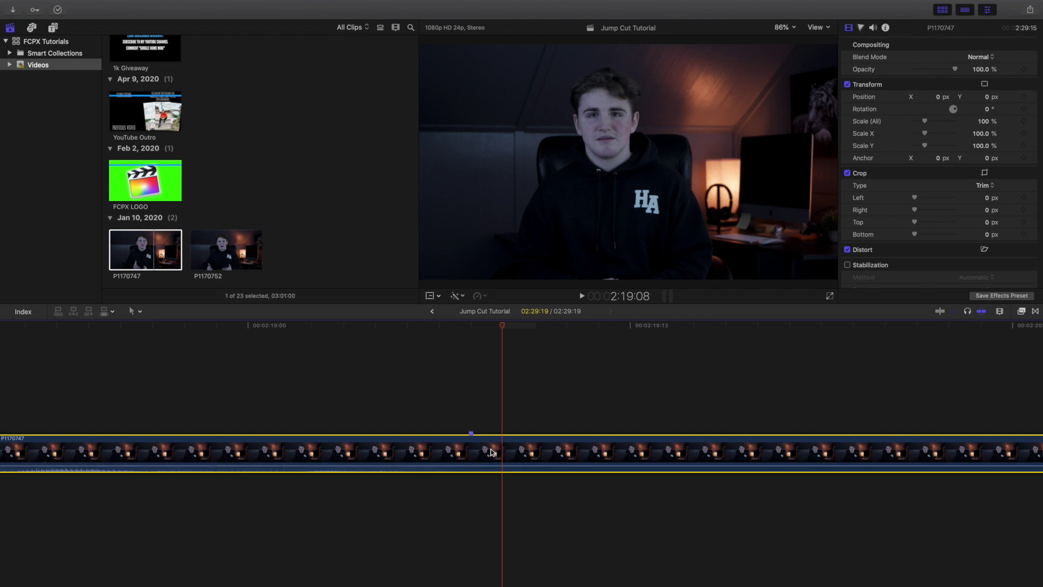
pyautogui.press('Left')
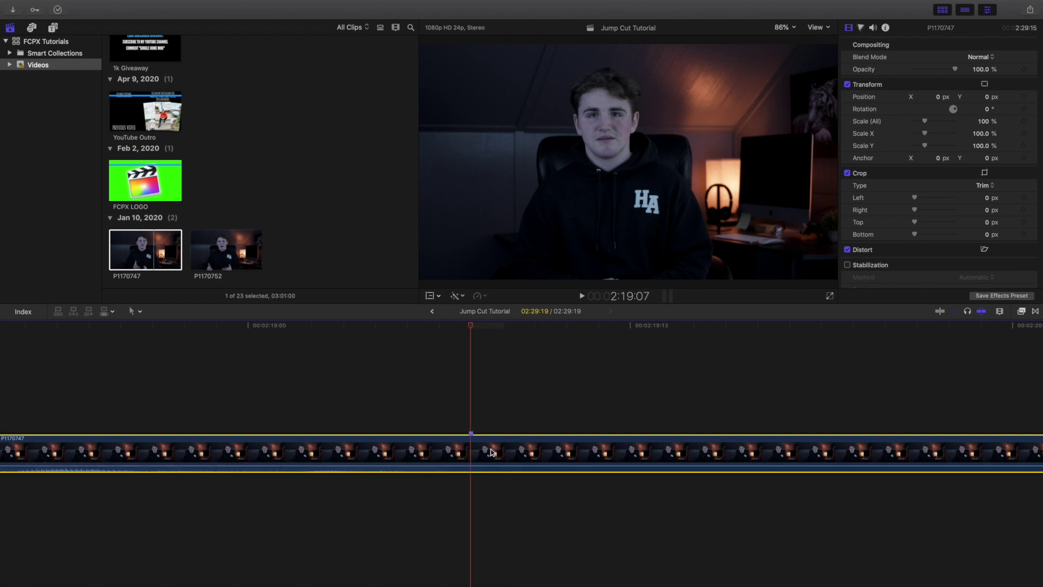
pyautogui.press('Left')
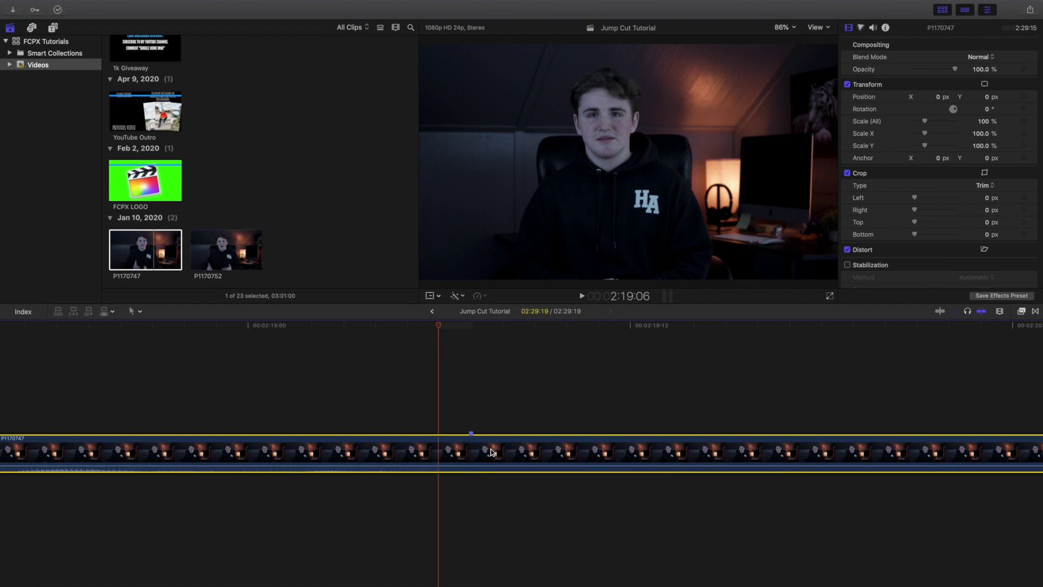
pyautogui.press('super+equal')
pyautogui.press('super+equal')
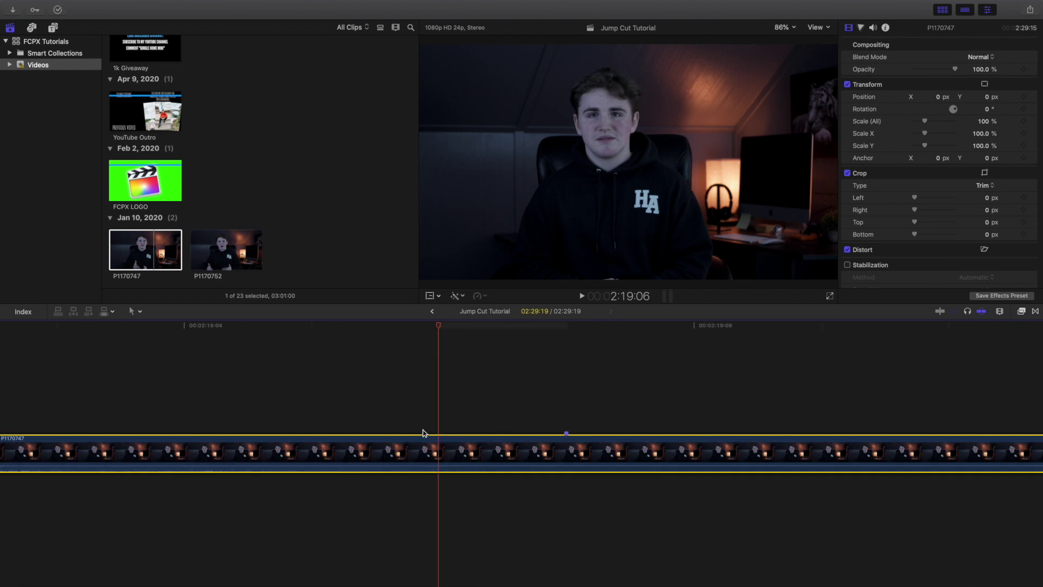
pyautogui.click(423, 430)
pyautogui.click(427, 447)
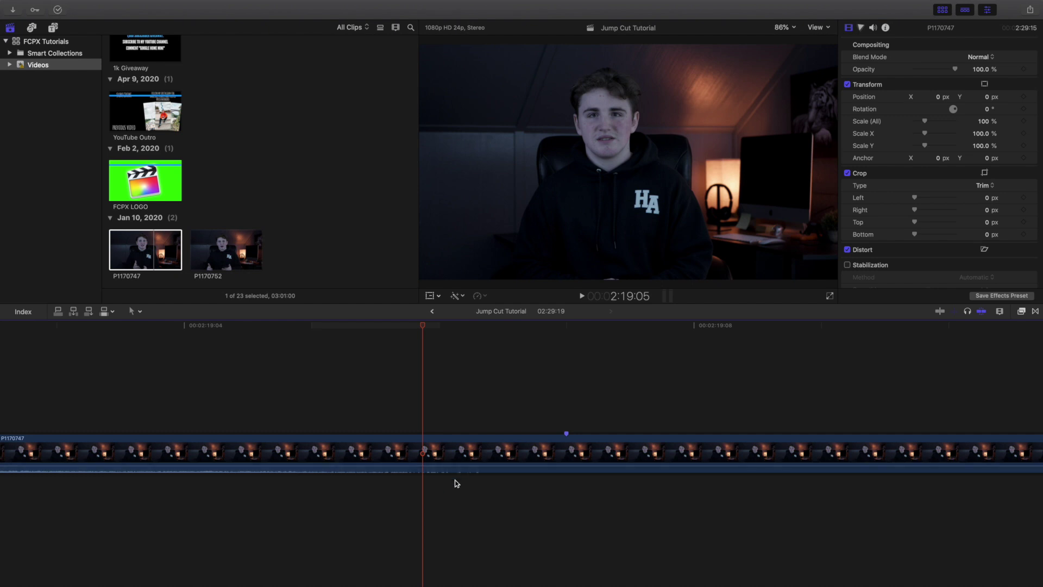
pyautogui.press('Right')
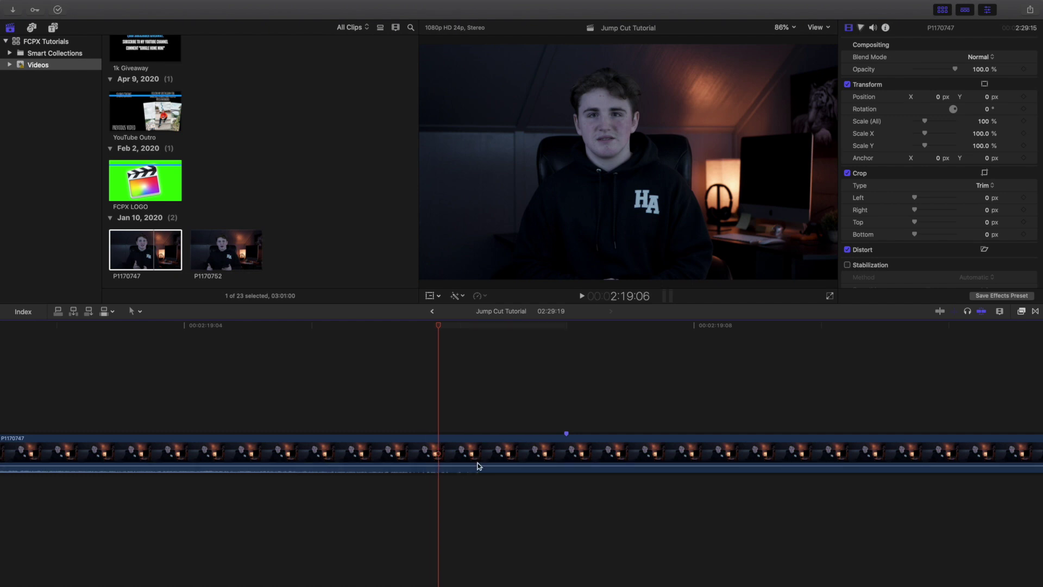
pyautogui.press('Right')
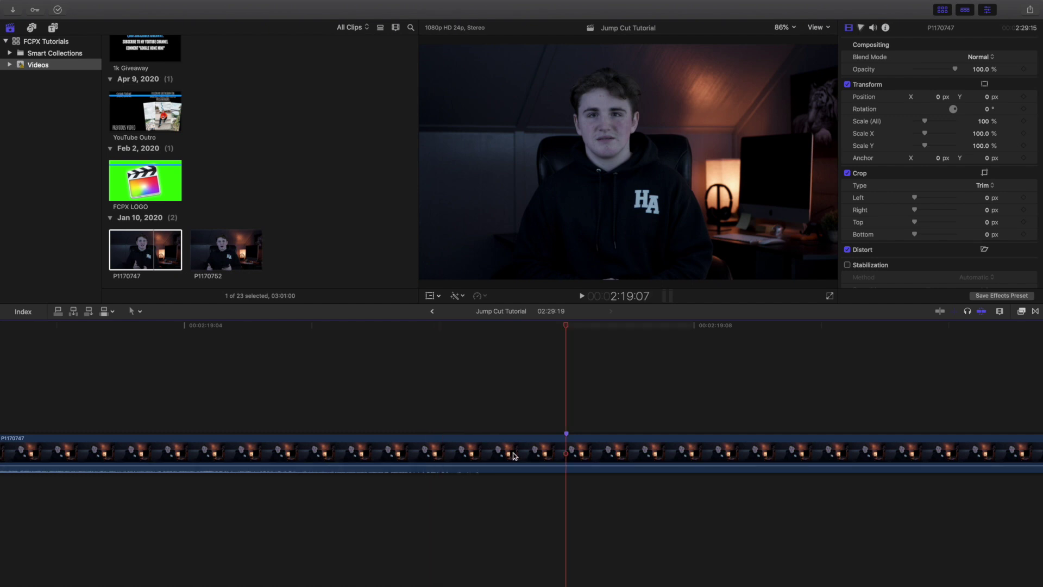
pyautogui.press('Left')
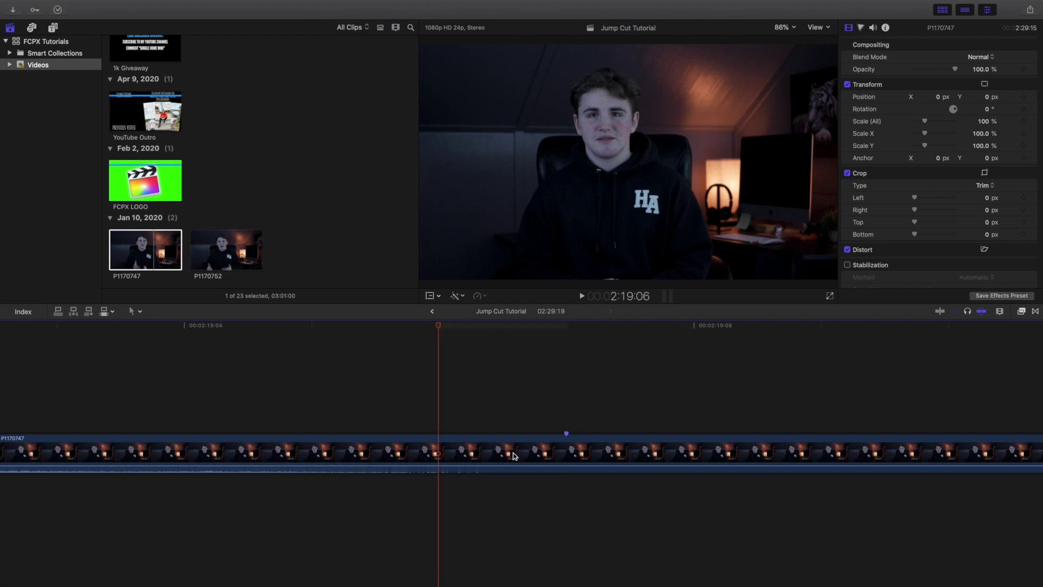
pyautogui.moveTo(484, 466)
pyautogui.press('Right')
pyautogui.press('Right')
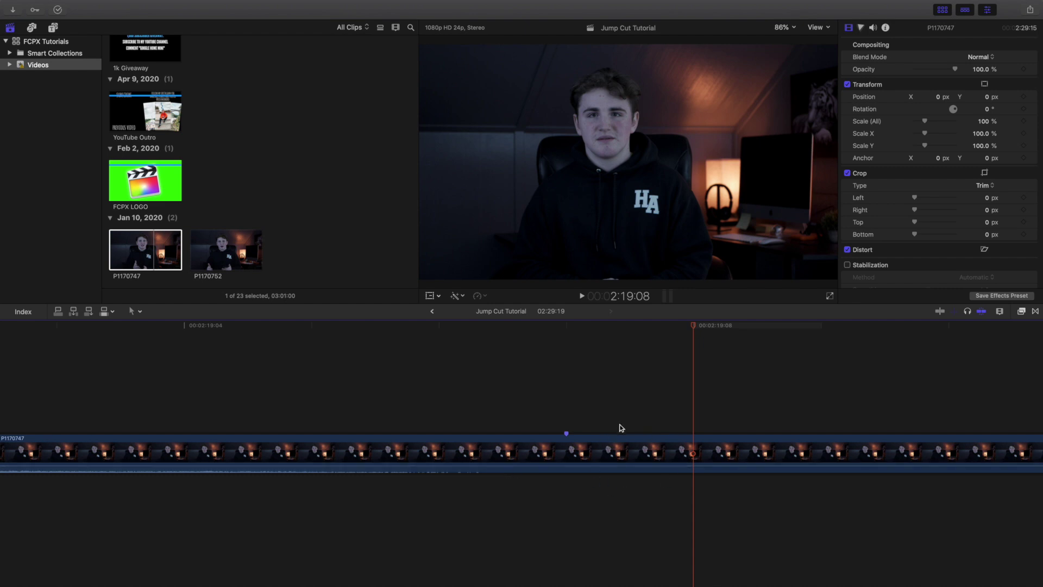
# Park the playhead on the 2:19:07 marker and blade clip P1170747 there.
pyautogui.click(565, 405)
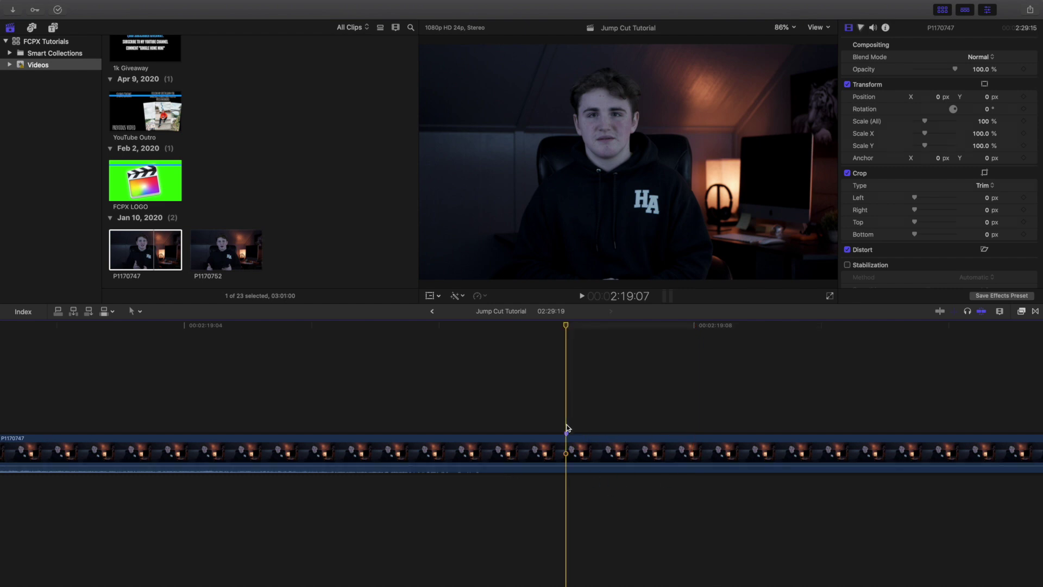
pyautogui.press('Left')
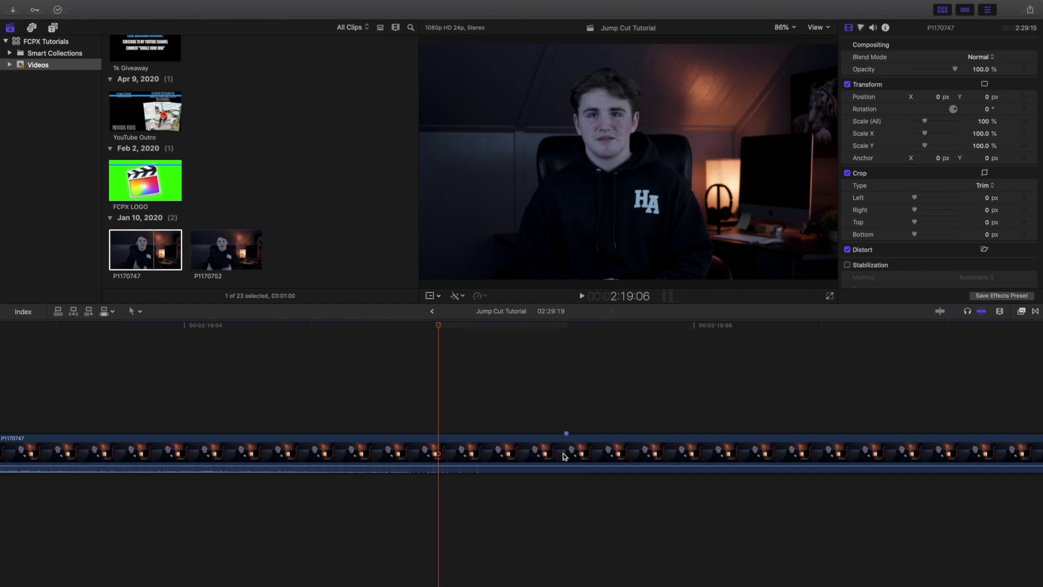
pyautogui.press('Right')
pyautogui.press('Right')
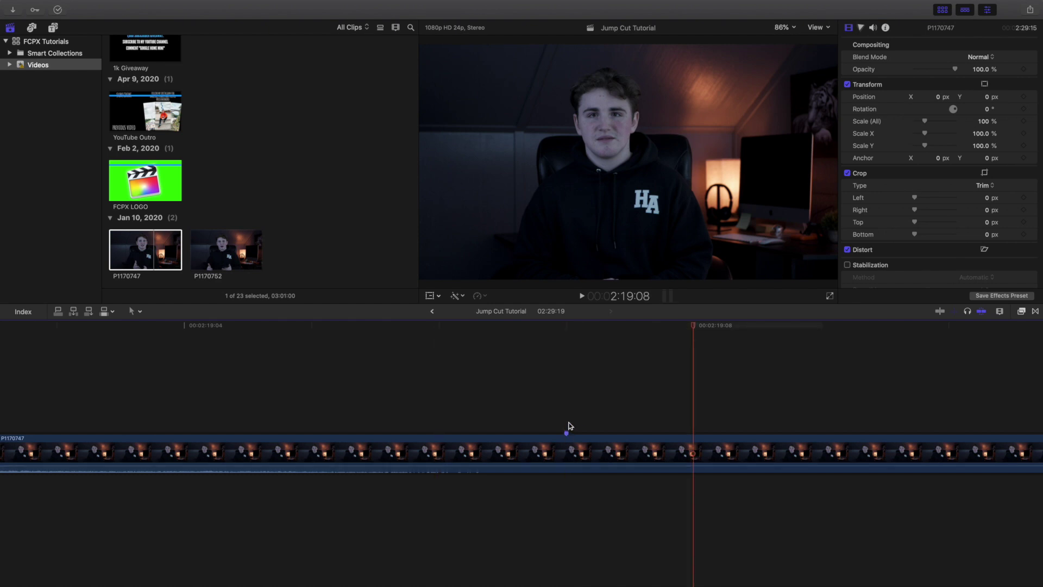
pyautogui.press('Left')
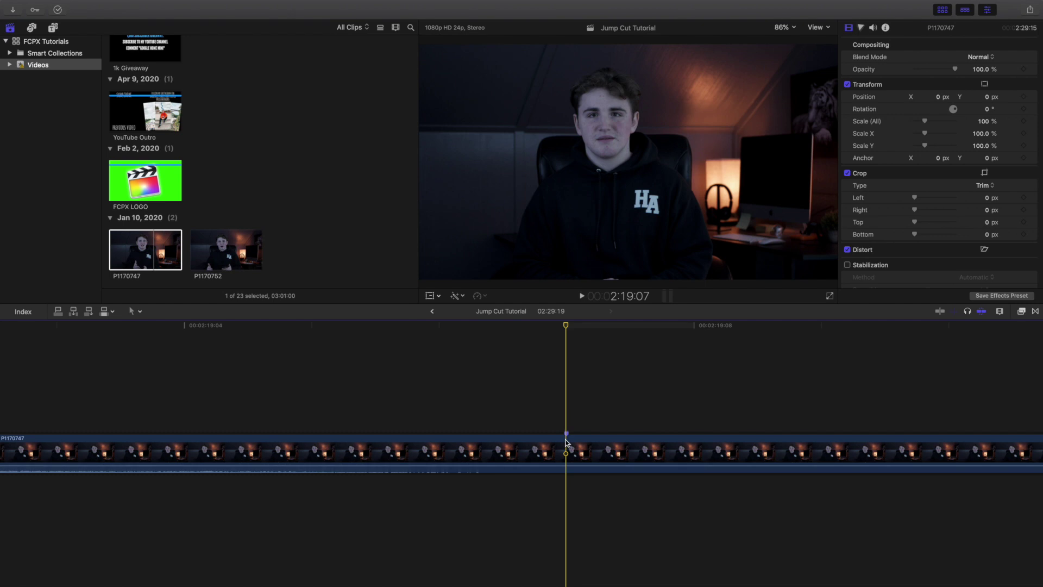
pyautogui.click(566, 440)
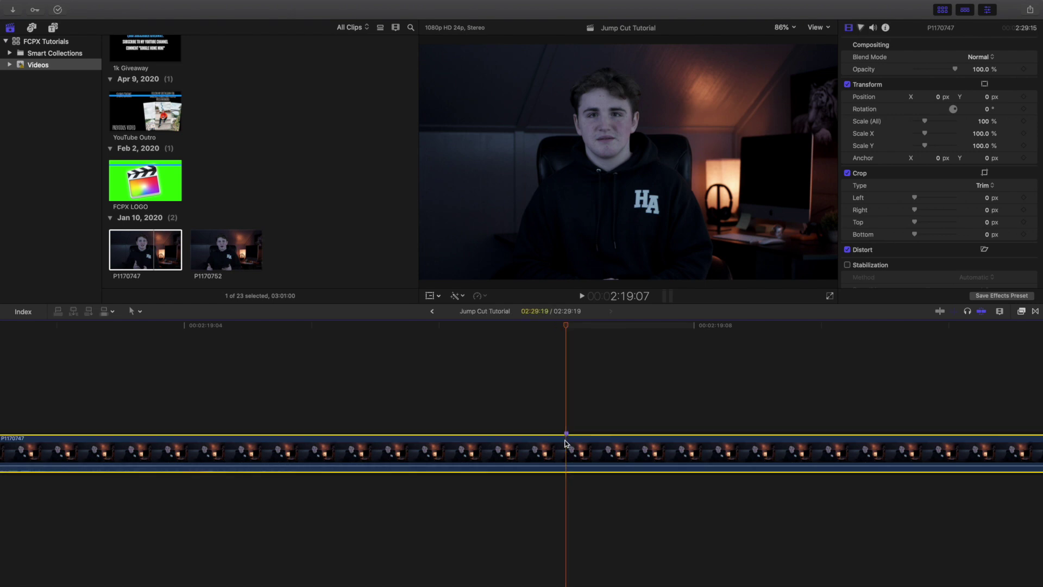
pyautogui.press('super+minus')
pyautogui.press('super+minus')
pyautogui.press('super+minus')
pyautogui.press('super+minus')
pyautogui.press('super+minus')
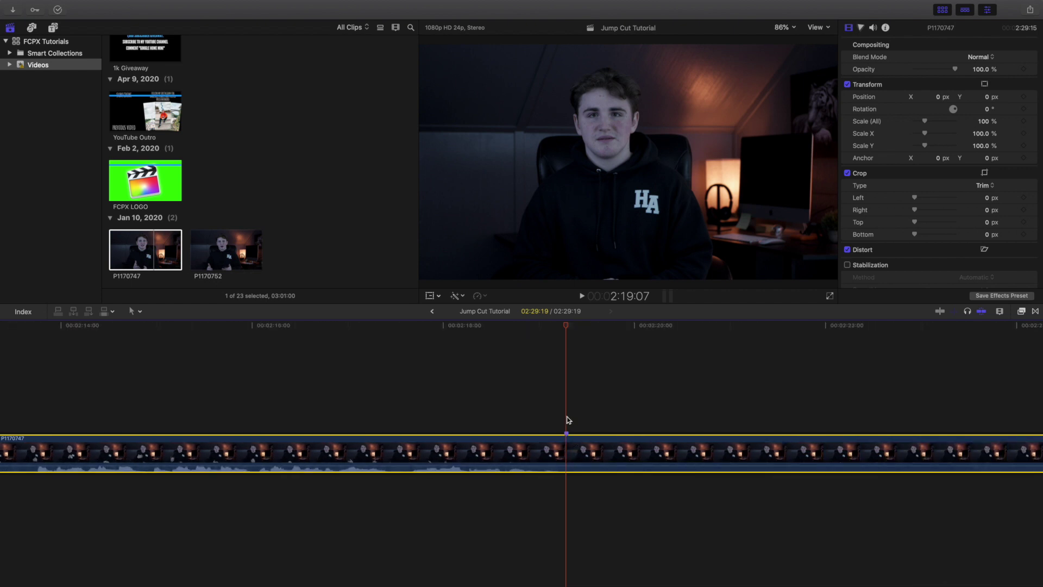
pyautogui.click(568, 421)
pyautogui.click(567, 445)
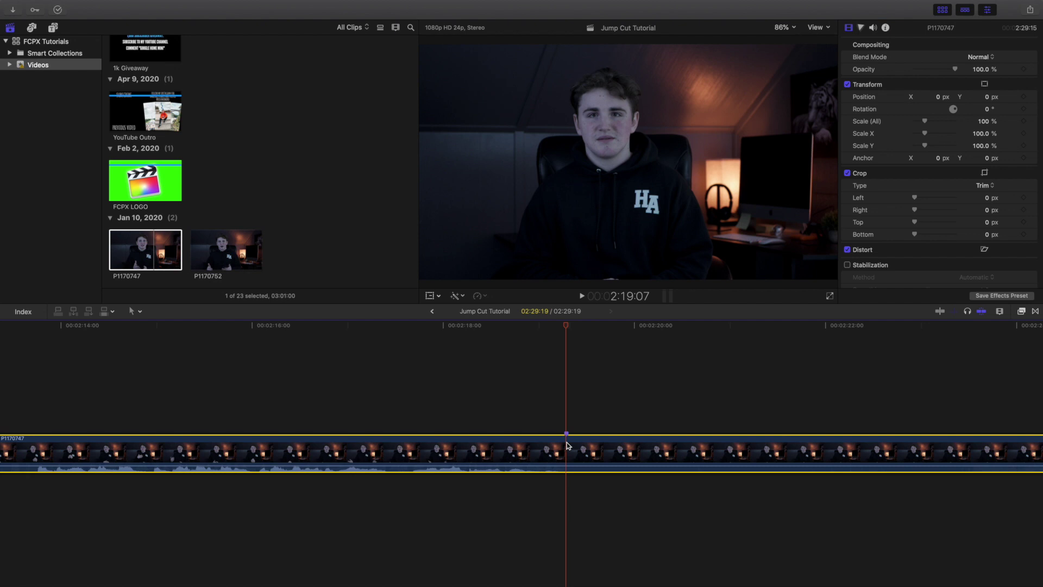
pyautogui.press('super+b')
pyautogui.click(587, 443)
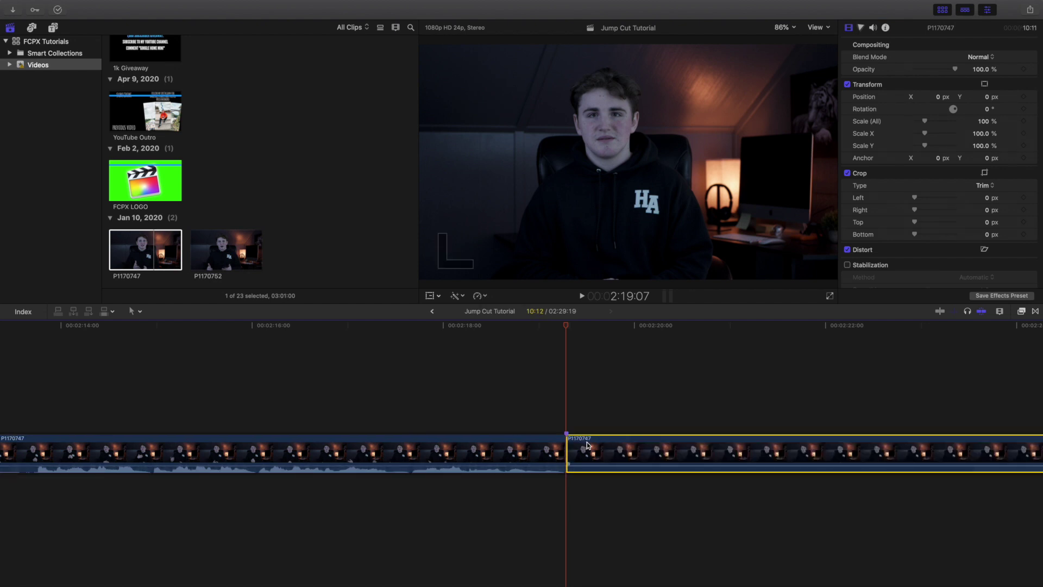
# Delete the 10:12 tail piece and play back across the new cut from about 2:16:05.
pyautogui.press('Delete')
pyautogui.click(517, 413)
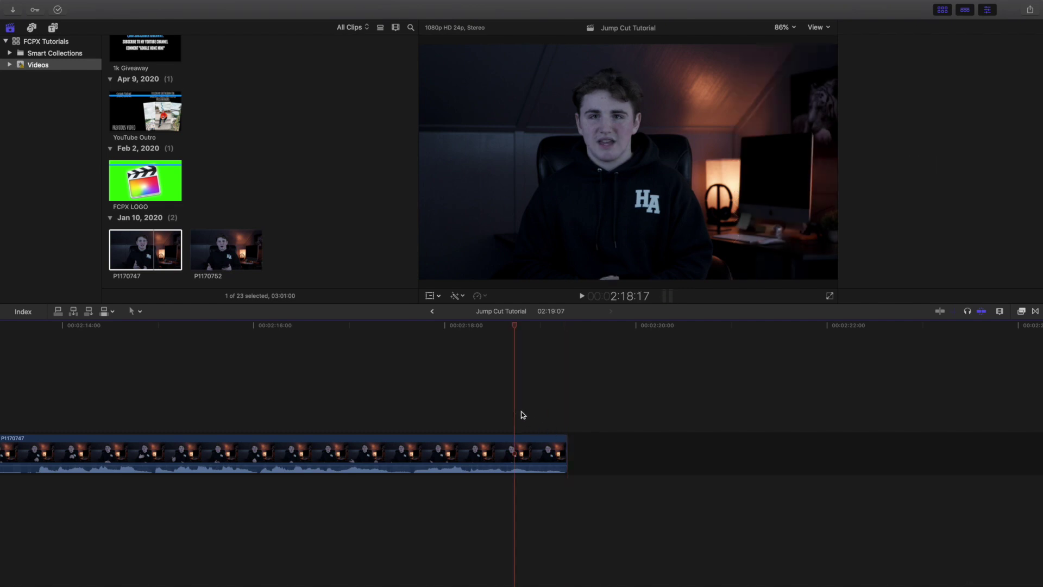
pyautogui.press('super+minus')
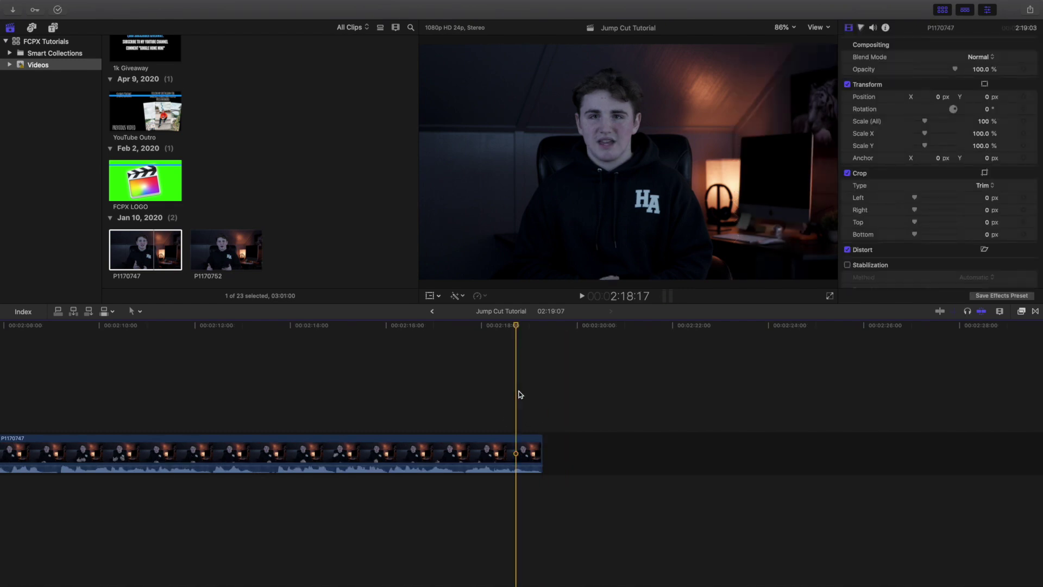
pyautogui.press('space')
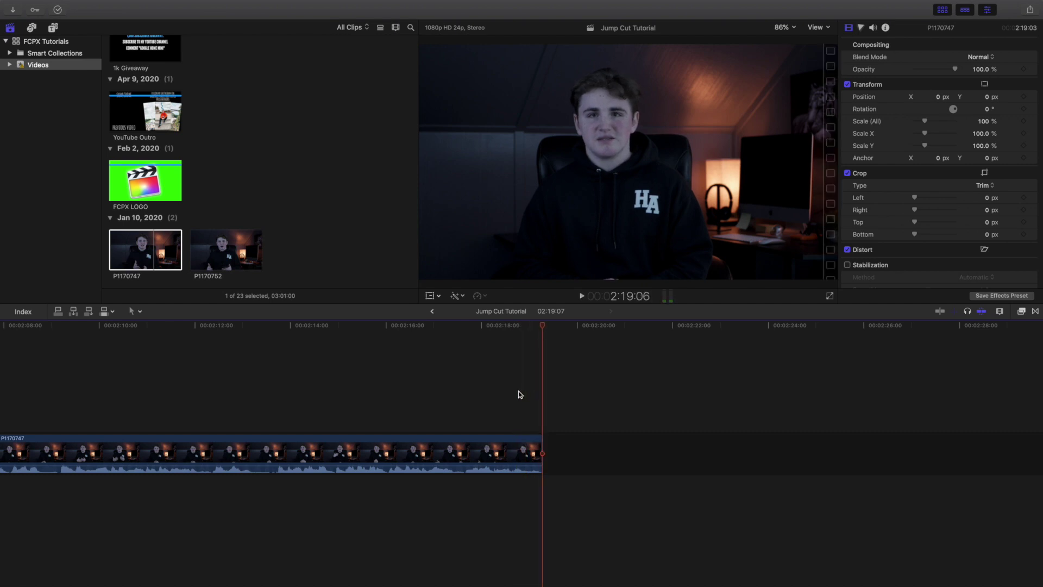
pyautogui.click(453, 392)
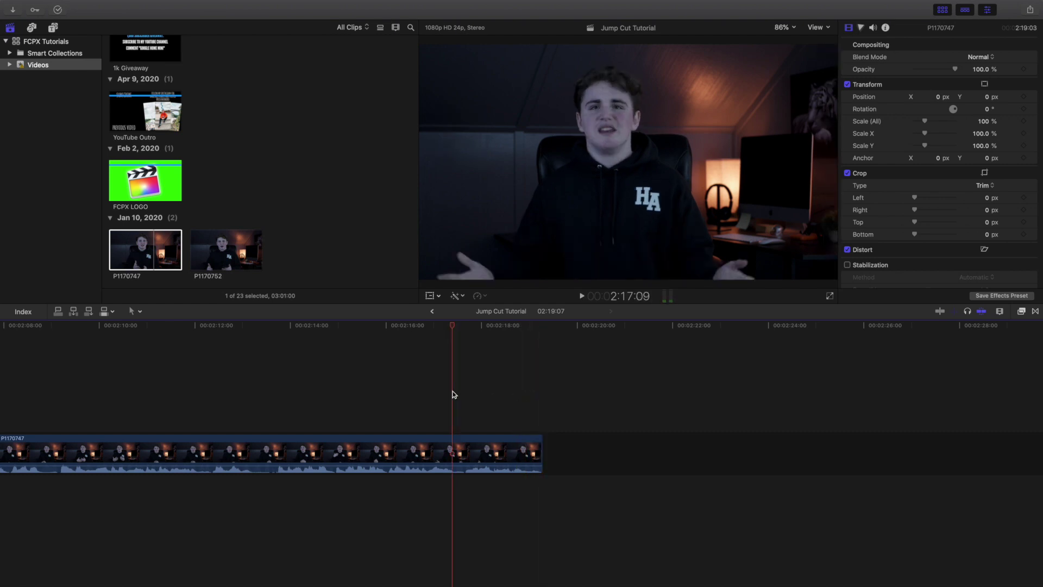
pyautogui.click(396, 396)
pyautogui.press('space')
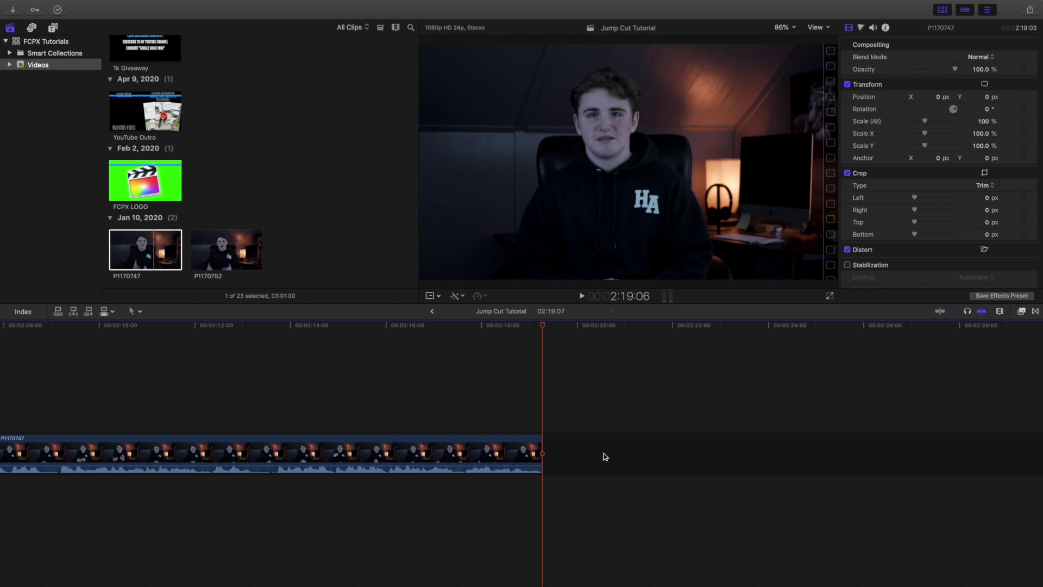
pyautogui.press('super+minus')
pyautogui.press('super+minus')
pyautogui.press('super+minus')
pyautogui.press('super+minus')
pyautogui.press('super+minus')
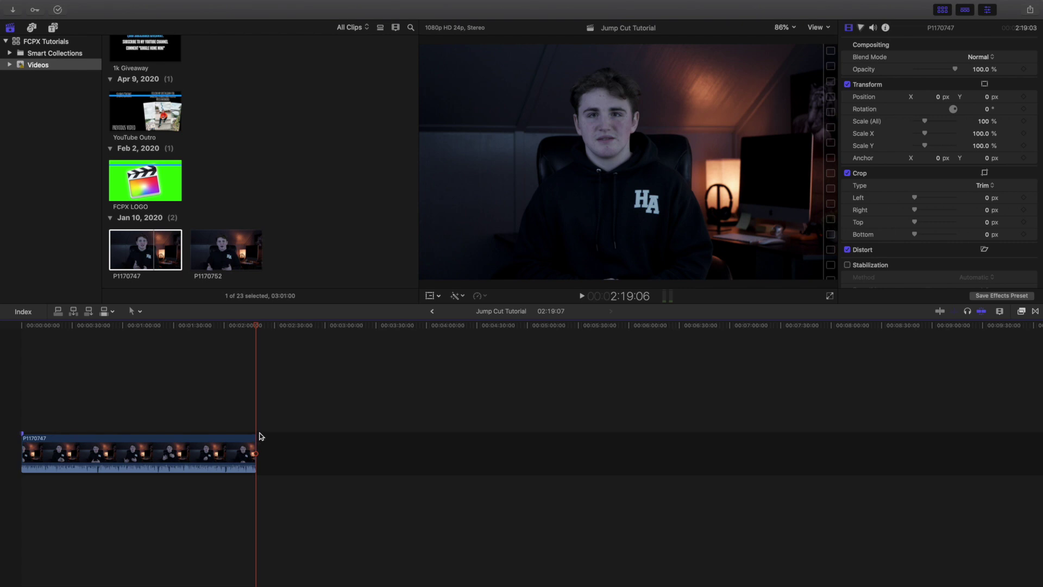
pyautogui.click(220, 419)
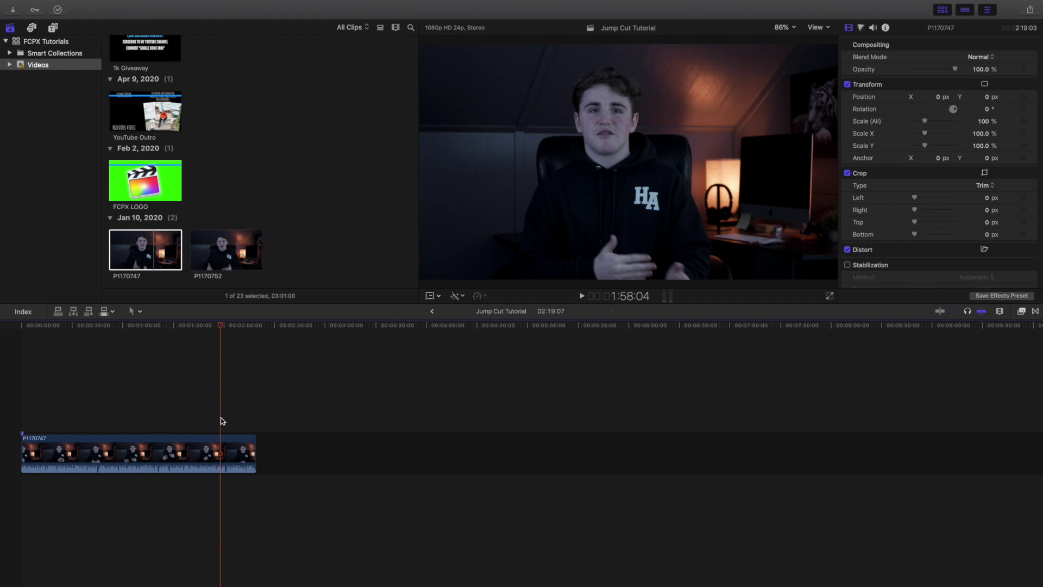
pyautogui.press('super+equal')
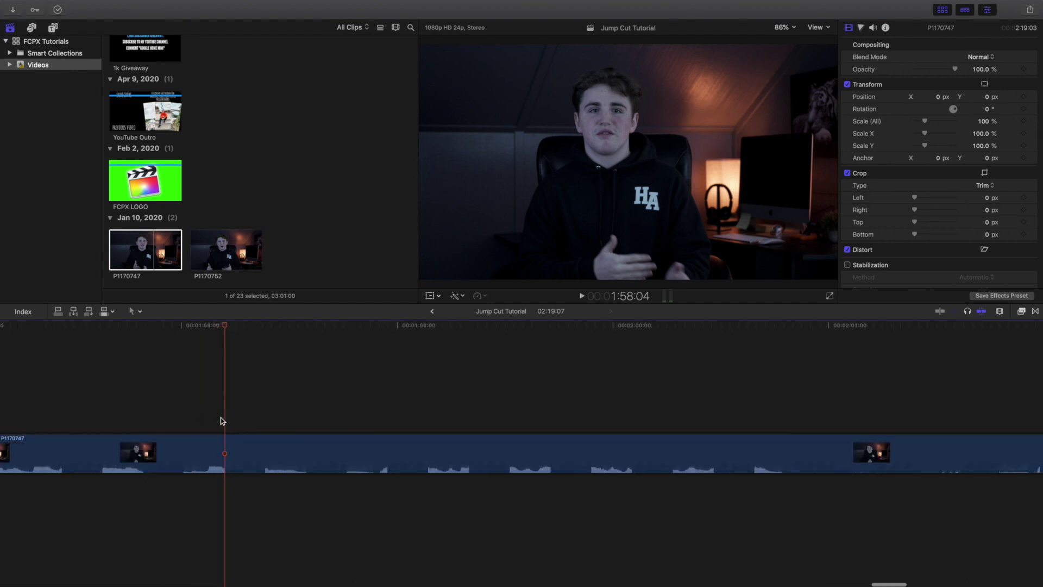
pyautogui.press('=')
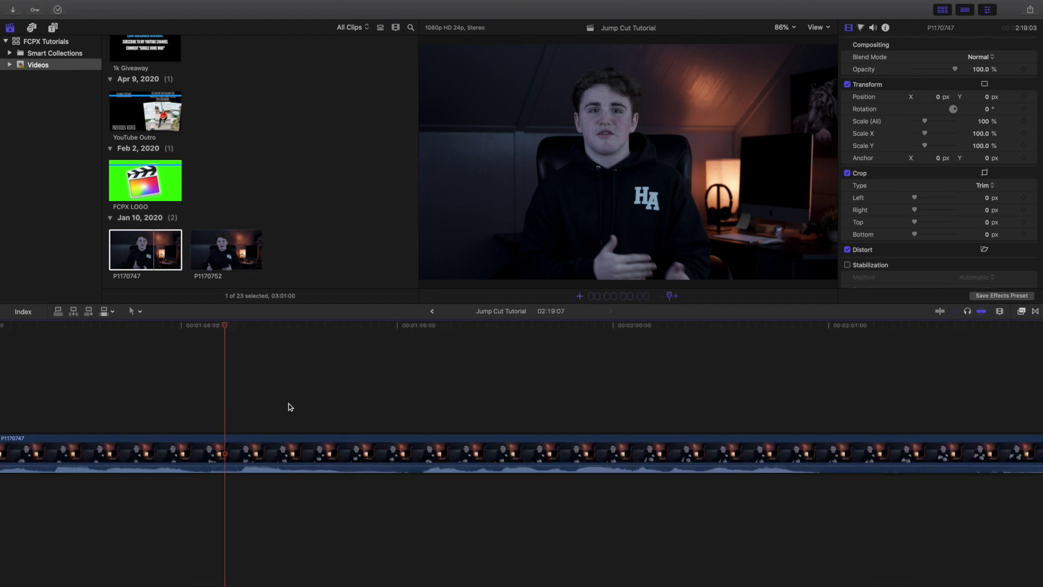
pyautogui.click(300, 402)
pyautogui.click(250, 407)
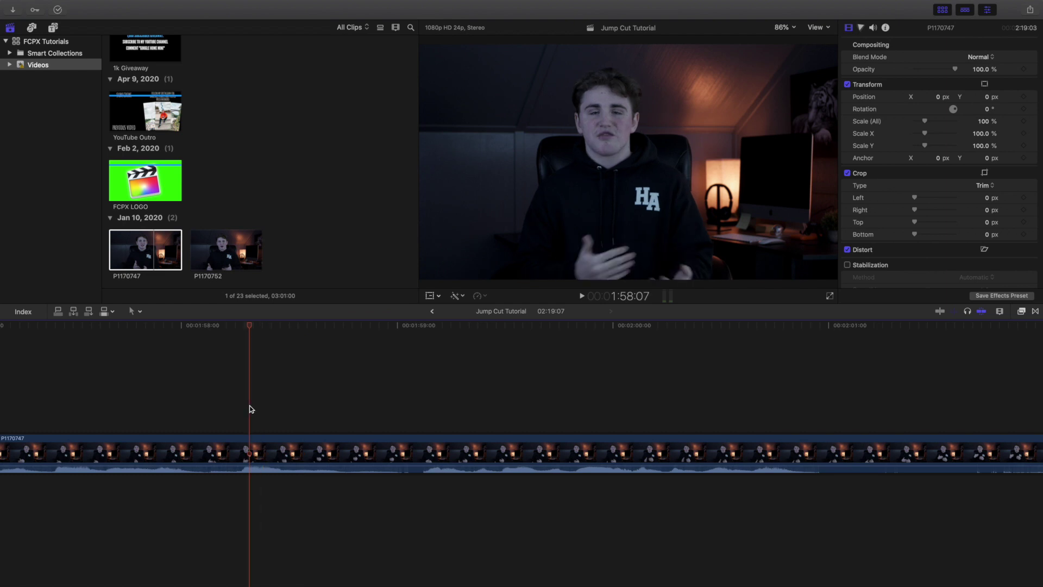
pyautogui.press('Right')
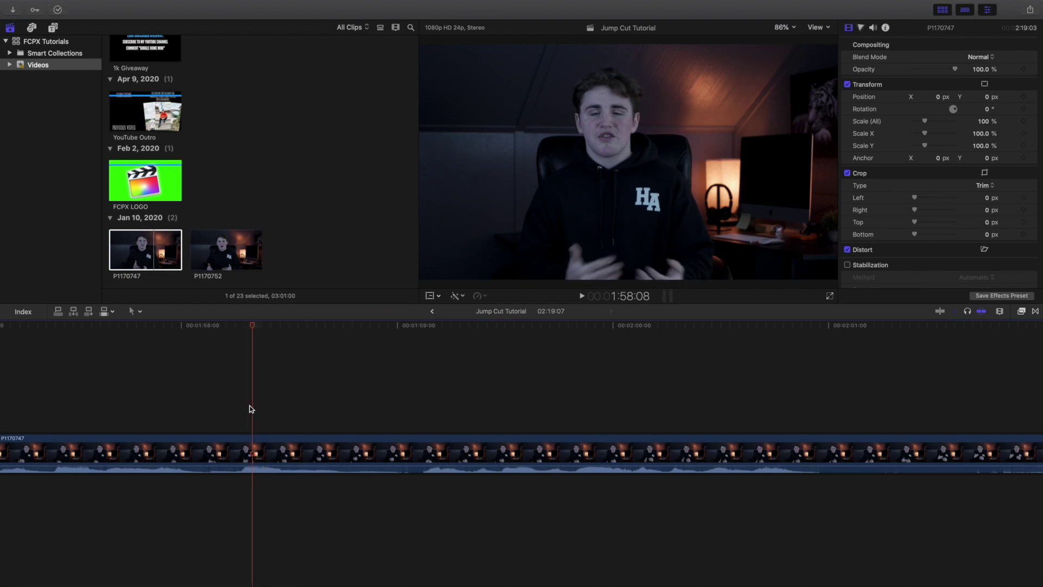
pyautogui.press('Right')
pyautogui.press('Right')
pyautogui.press('Right')
pyautogui.press('Right')
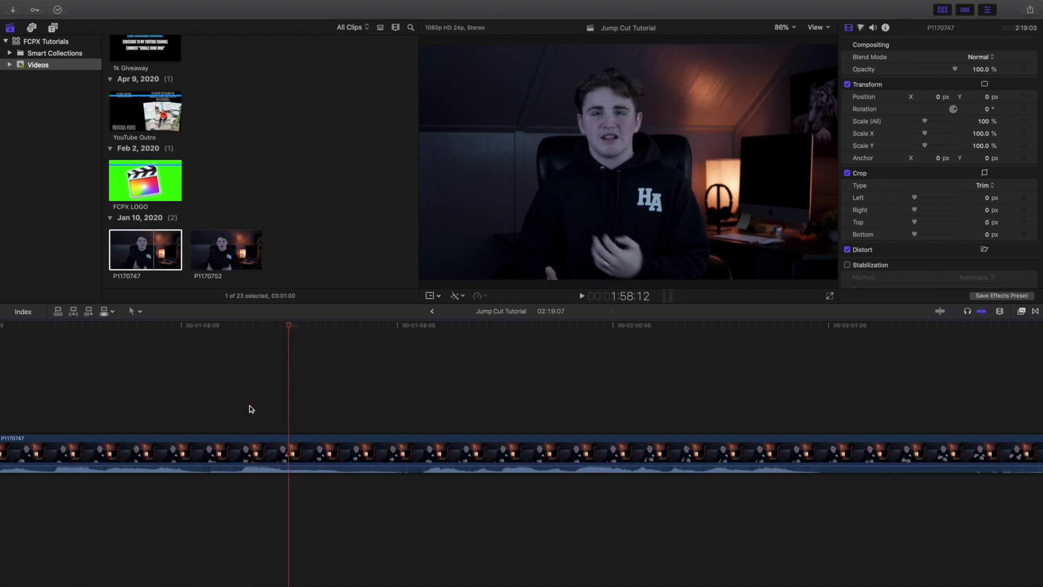
pyautogui.press('Right')
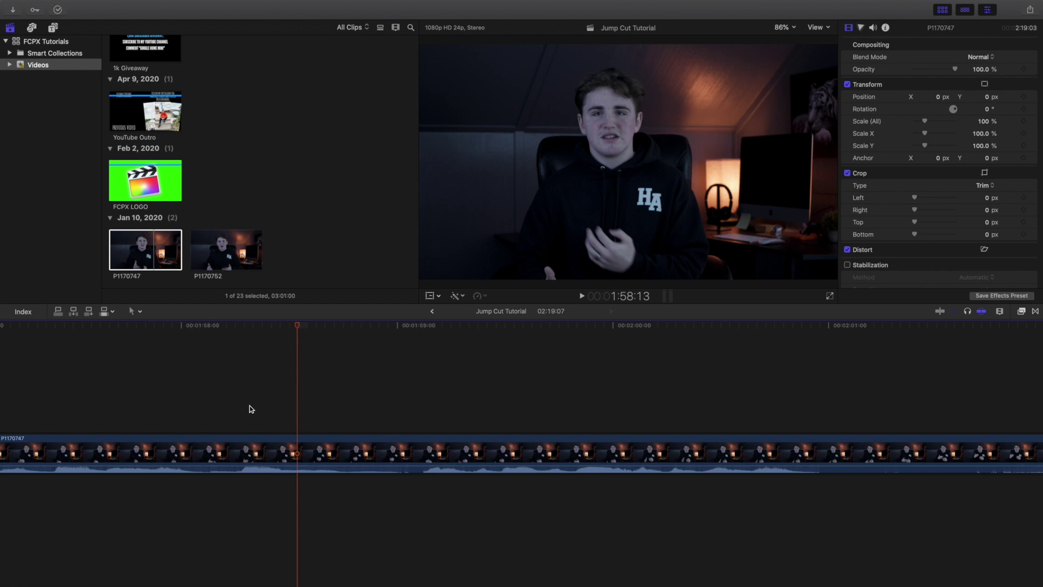
pyautogui.press('Right')
pyautogui.press('Right')
pyautogui.press('Right')
pyautogui.press('Right')
pyautogui.press('Right')
pyautogui.press('Right')
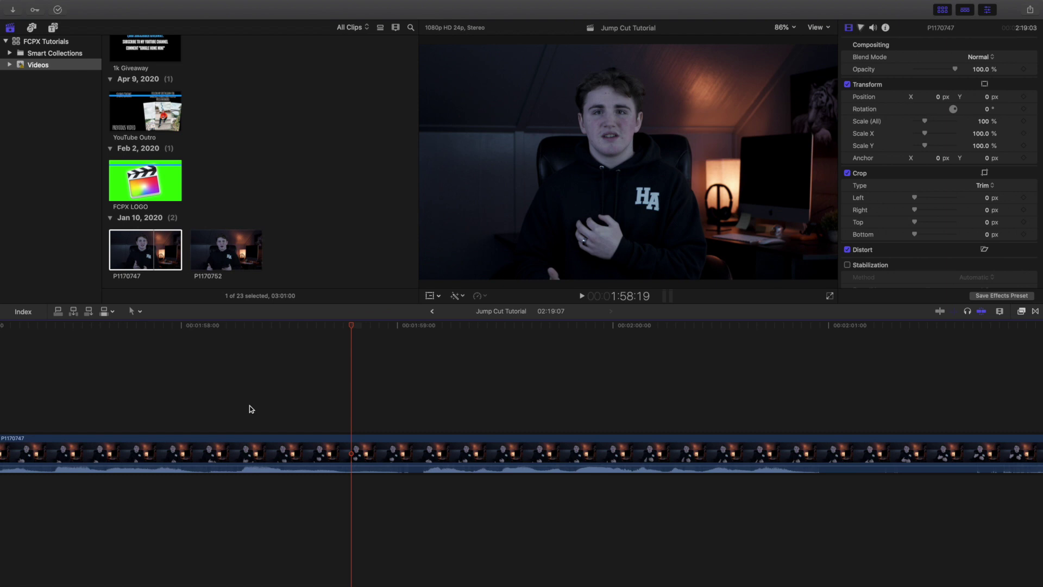
pyautogui.press('super+minus')
pyautogui.press('super+minus')
pyautogui.press('super+minus')
pyautogui.press('super+minus')
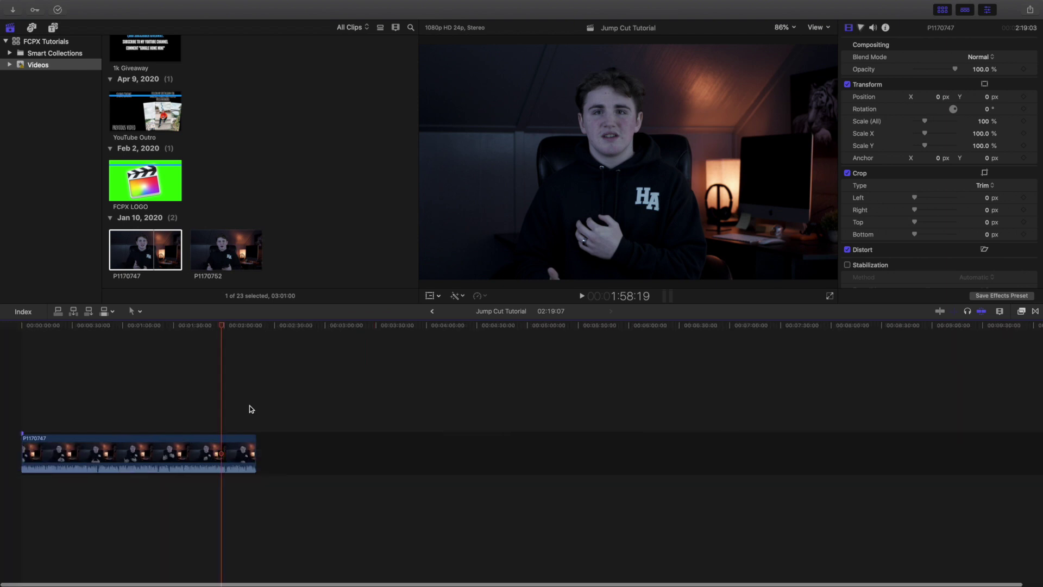
pyautogui.click(247, 426)
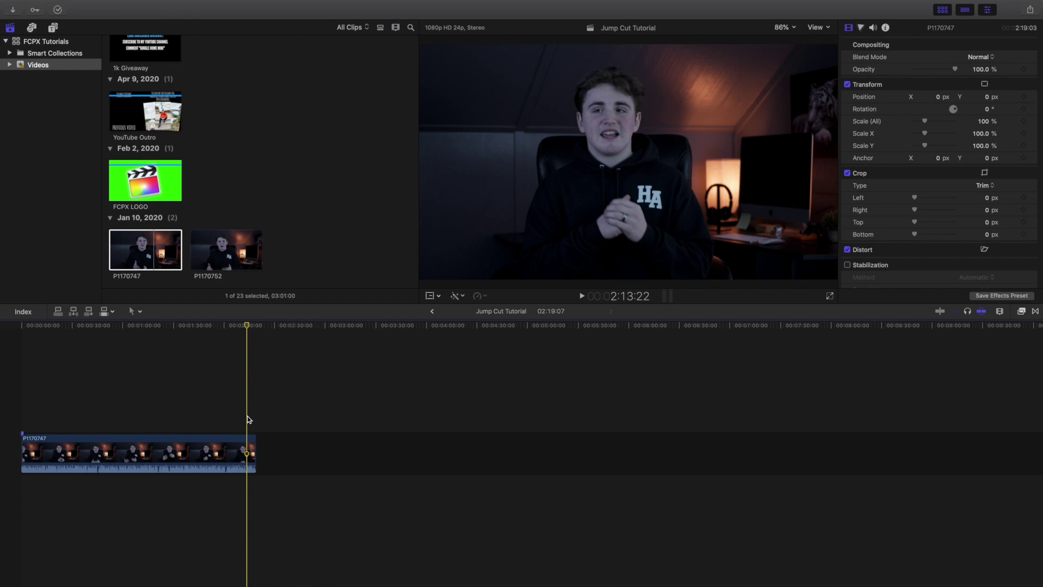
pyautogui.press('super+equal')
pyautogui.press('super+equal')
pyautogui.press('super+equal')
pyautogui.press('super+equal')
pyautogui.press('super+equal')
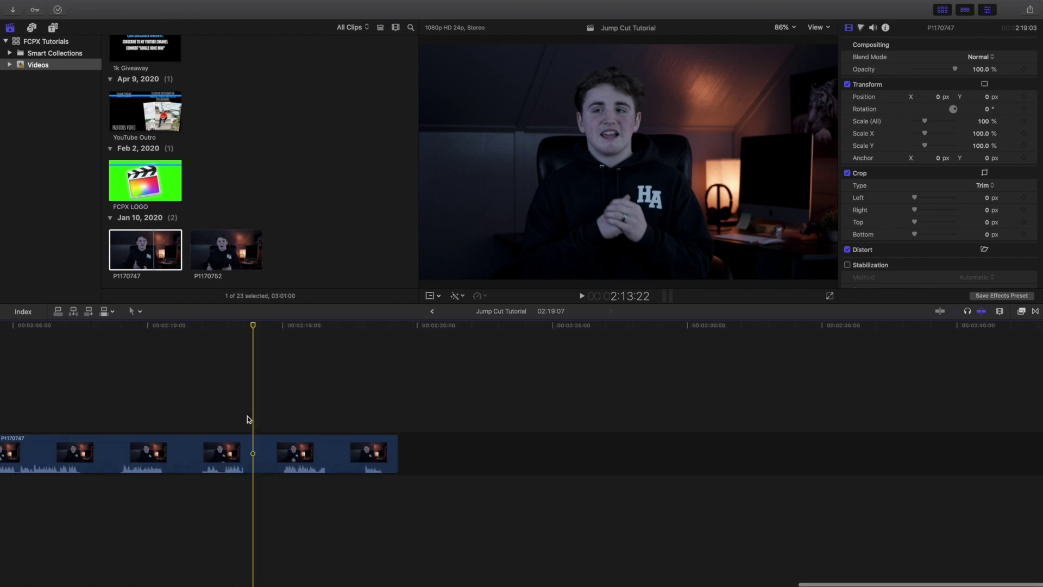
pyautogui.press('super+equal')
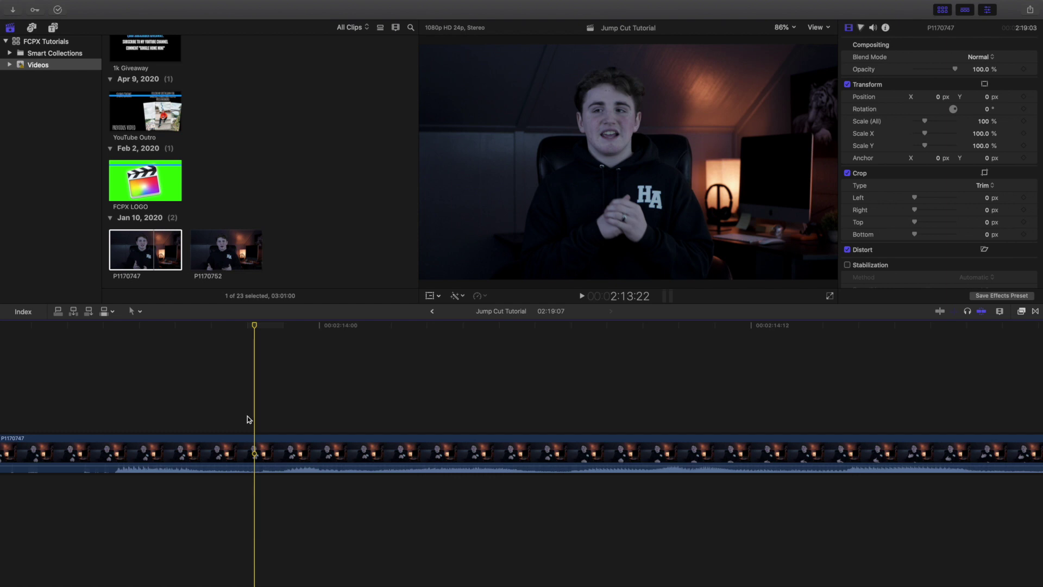
pyautogui.press('space')
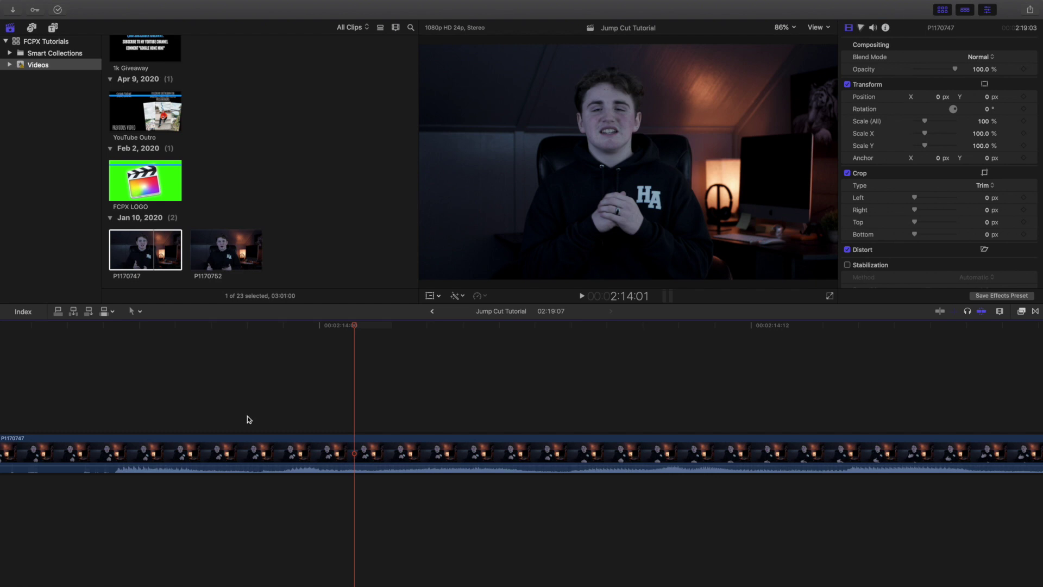
pyautogui.press('Right')
pyautogui.press('Right')
pyautogui.press('Right')
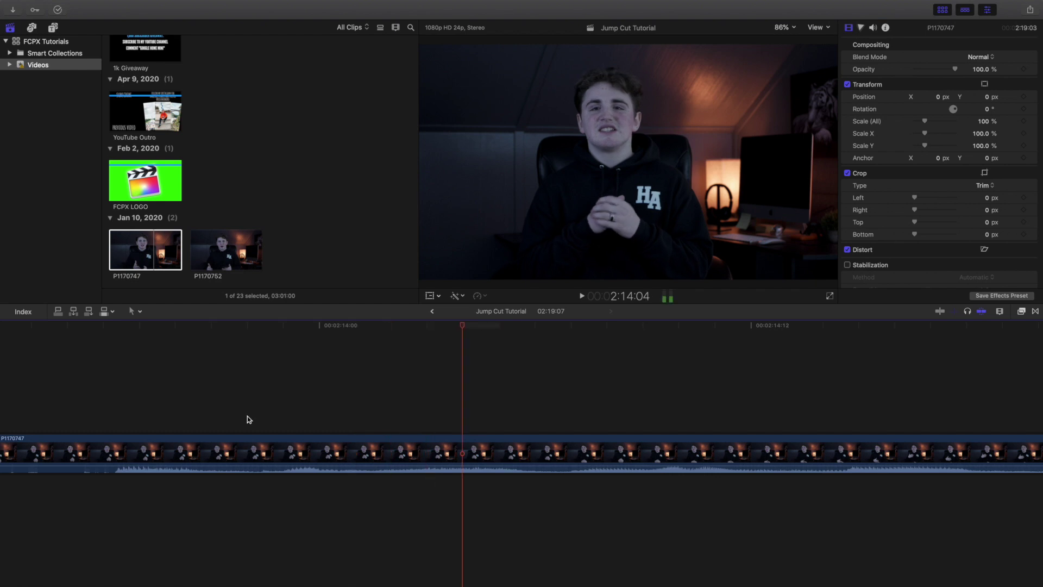